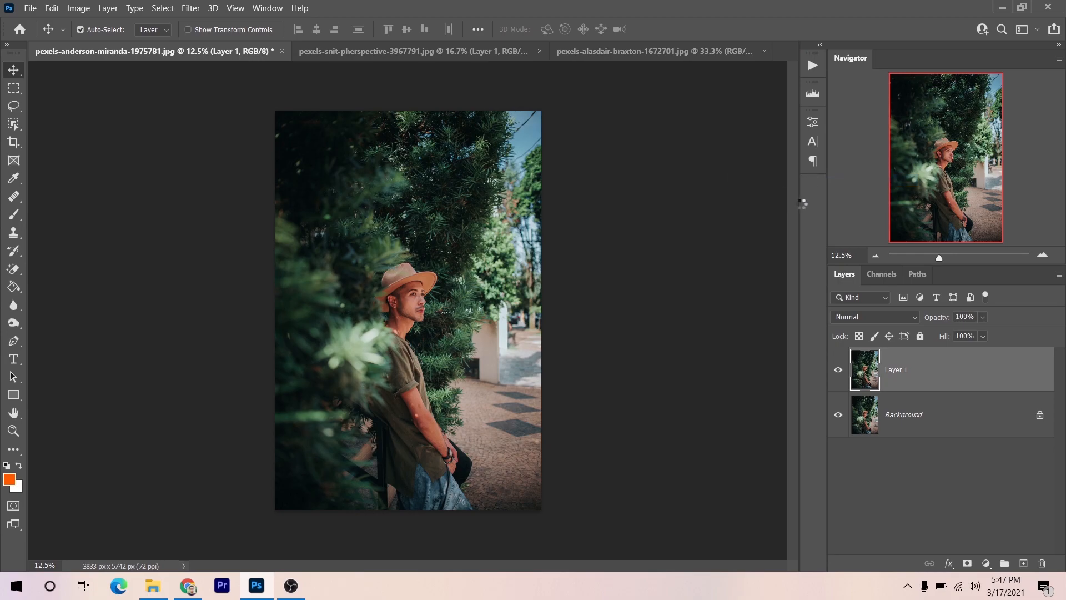
Step: Open Layer 1 in the Camera Raw Filter, set Temperature to -5 and Tint to -18, and show a side-by-side before/after view
left_click(191, 8)
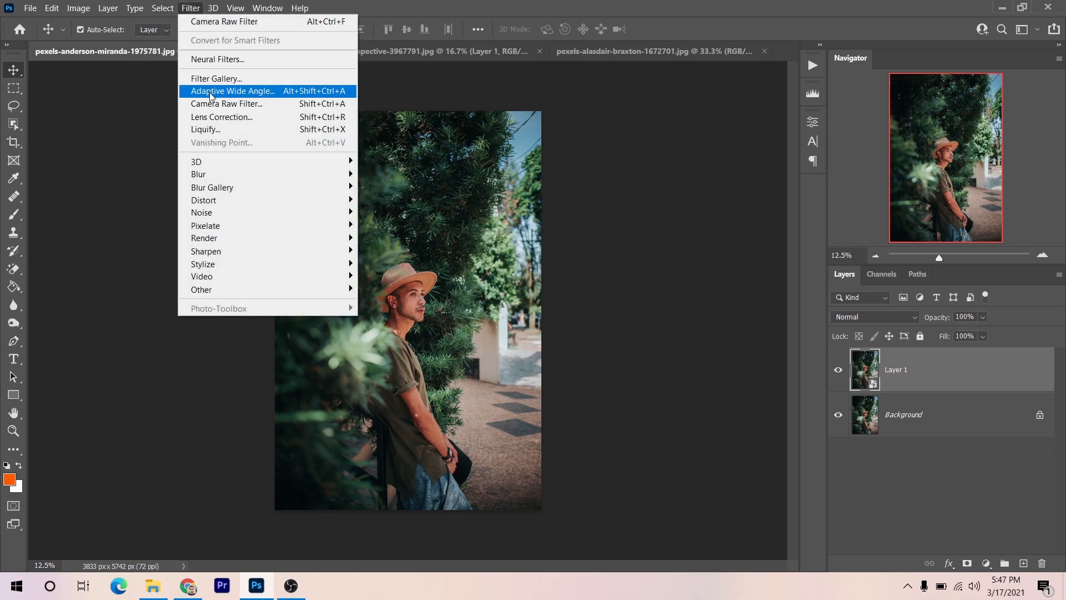
left_click(226, 103)
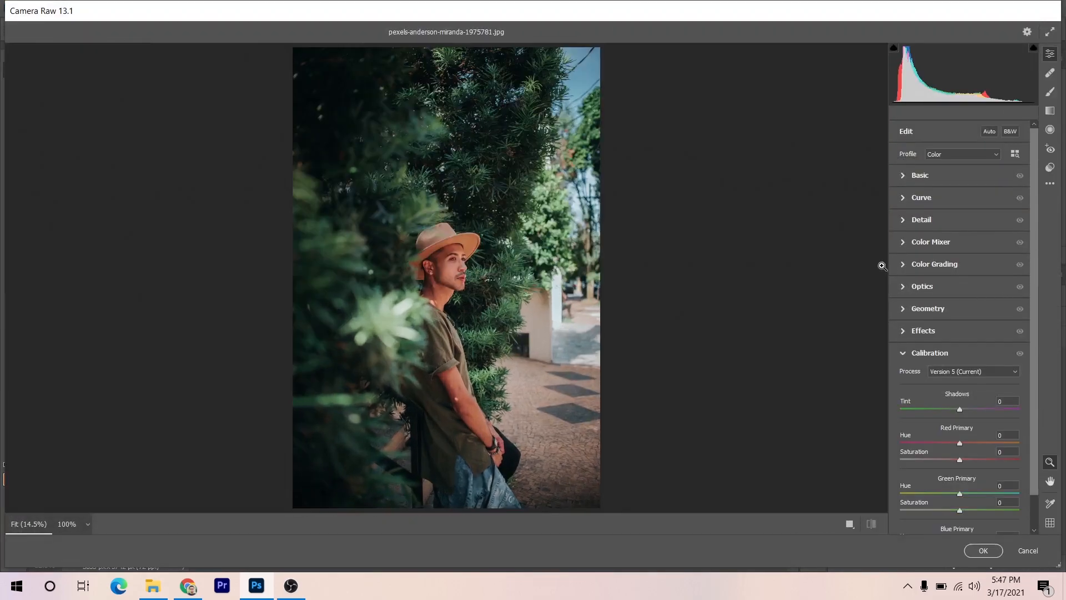
left_click(904, 177)
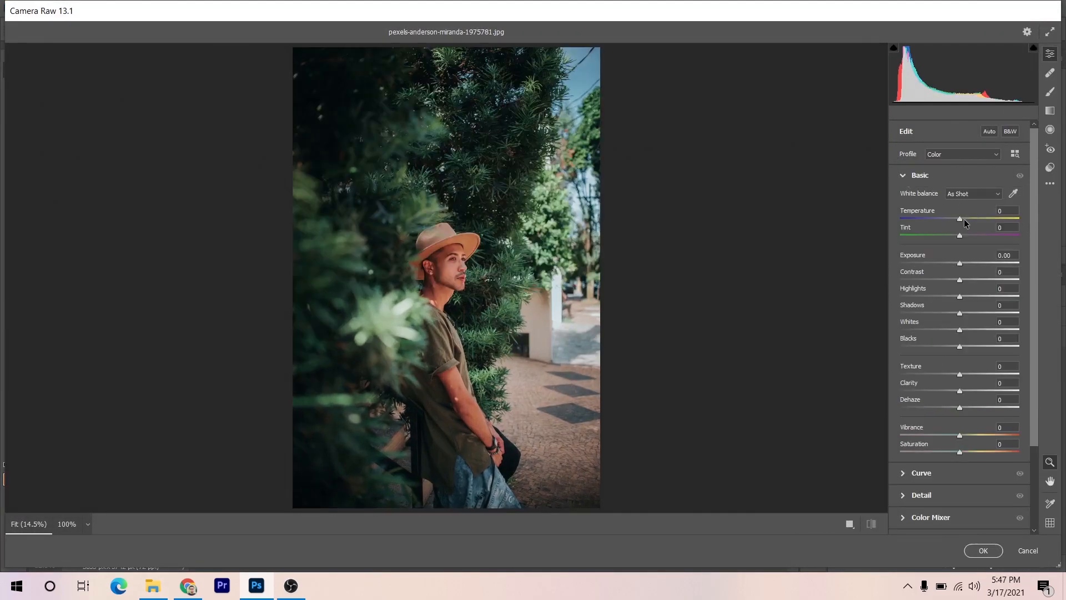
left_click_drag(960, 221, 950, 237)
key("q")
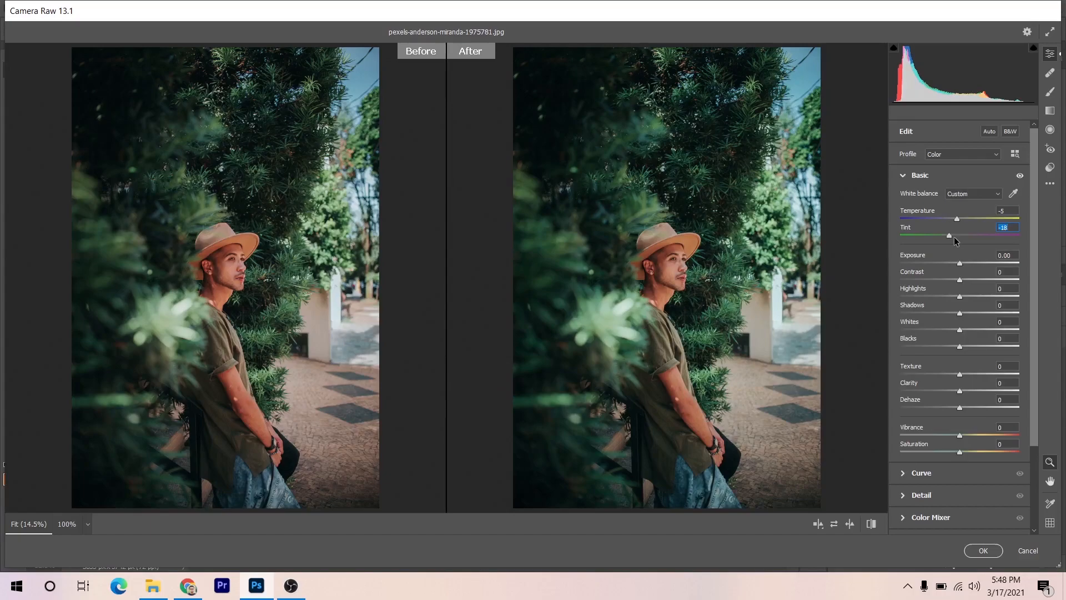
Step: Set Exposure to +0.35 and Contrast to +2 in the Basic adjustments
left_click(960, 264)
key("Up")
key("Up")
key("Up")
key("Up")
left_click(960, 280)
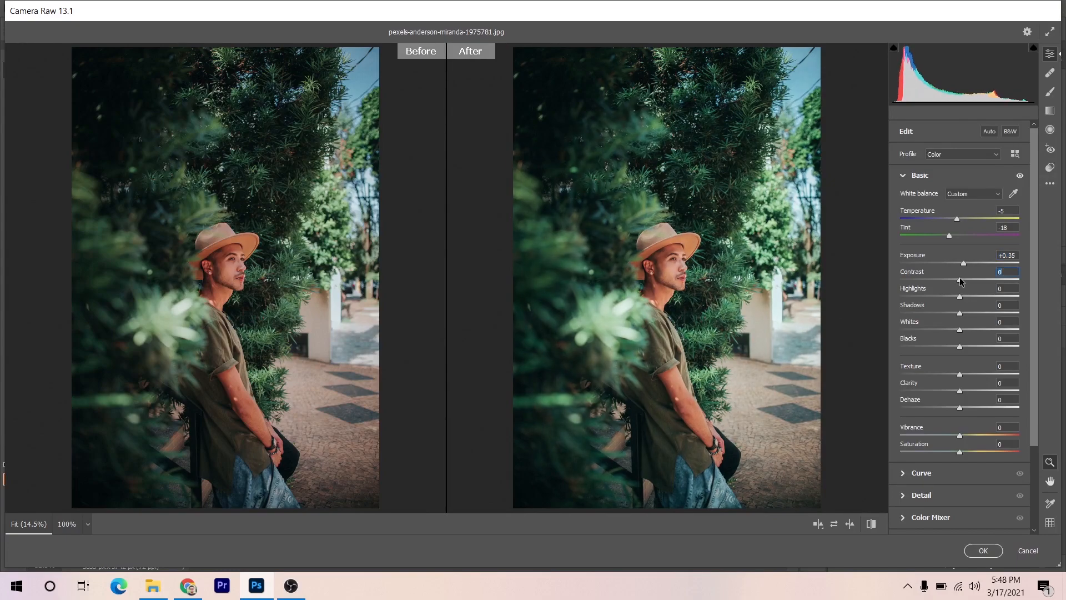
left_click(961, 280)
Step: Set Highlights to -100, Shadows to +100, Whites to -3 and Blacks to +26
left_click_drag(960, 297, 876, 301)
left_click_drag(960, 314, 1055, 315)
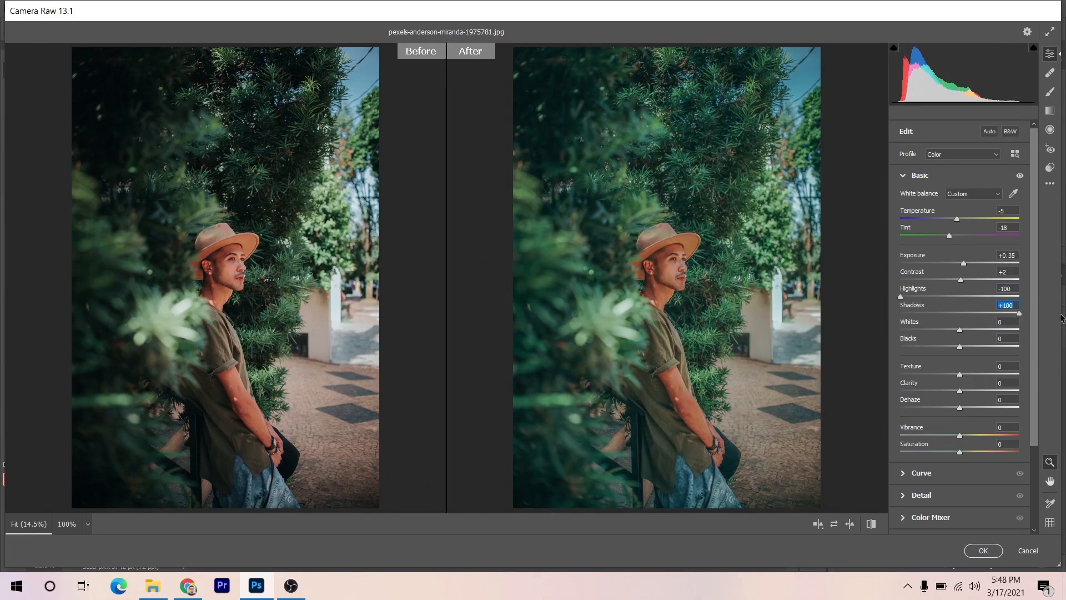
left_click(961, 330)
left_click_drag(961, 332, 976, 342)
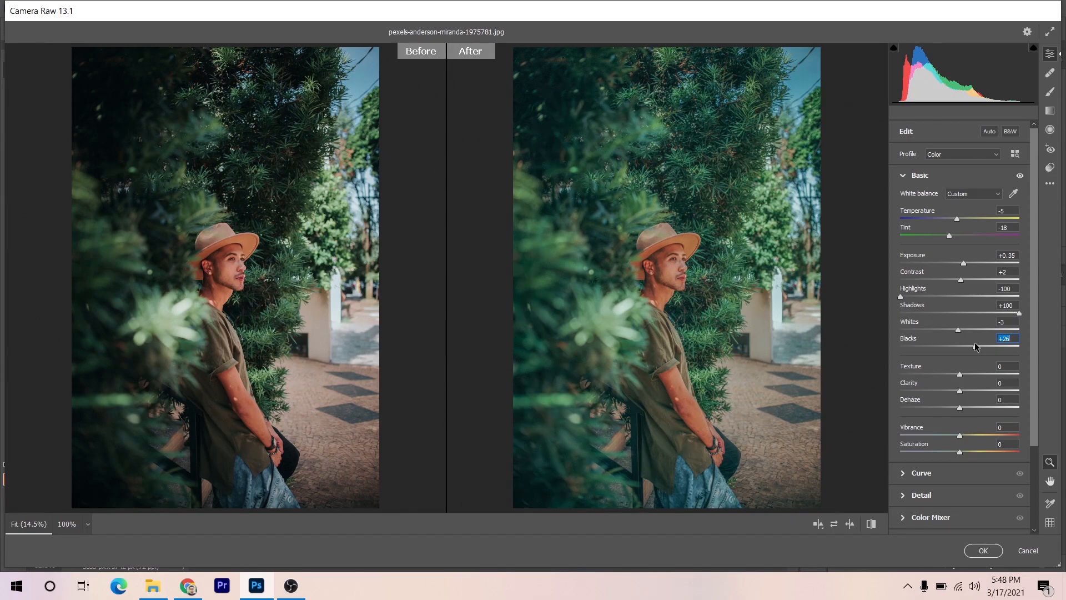
Step: Set Clarity to +13, Dehaze to +14, Vibrance to +7 and Saturation to -14
left_click_drag(960, 391, 968, 388)
left_click(968, 407)
left_click_drag(971, 407, 970, 408)
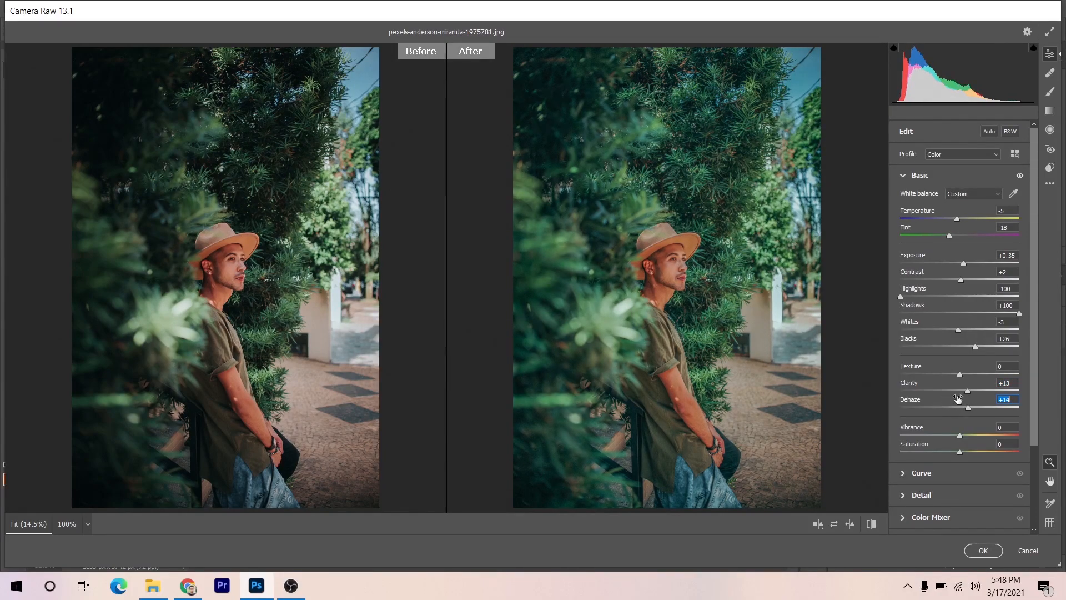
left_click_drag(962, 438, 951, 454)
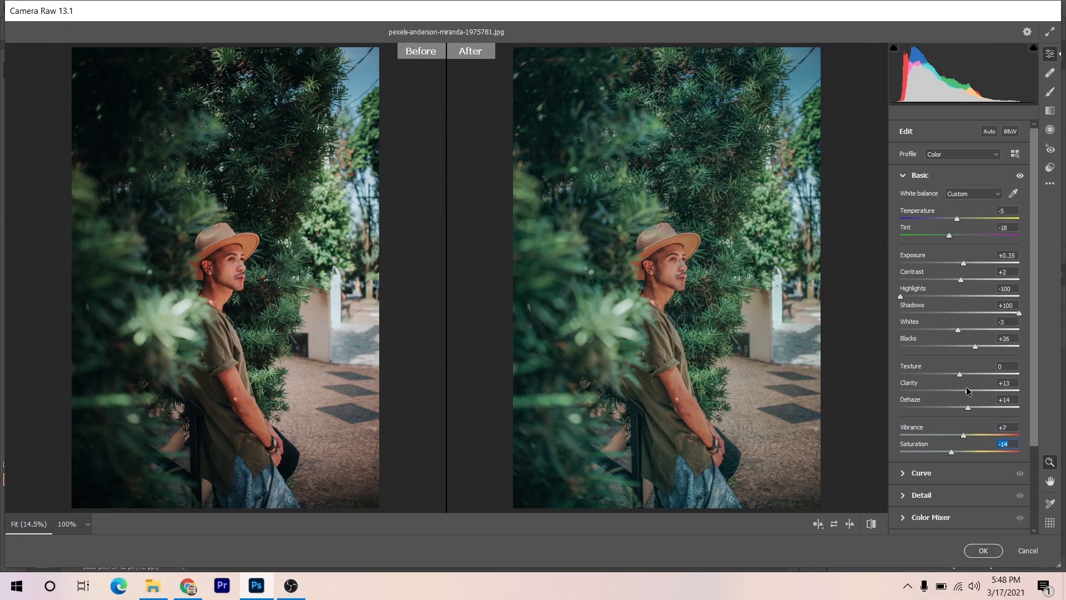
Step: Lift the RGB point curve's black point to an output of about 40 and add a shadow point at input 70, output 70
scroll(983, 341, "down", 2)
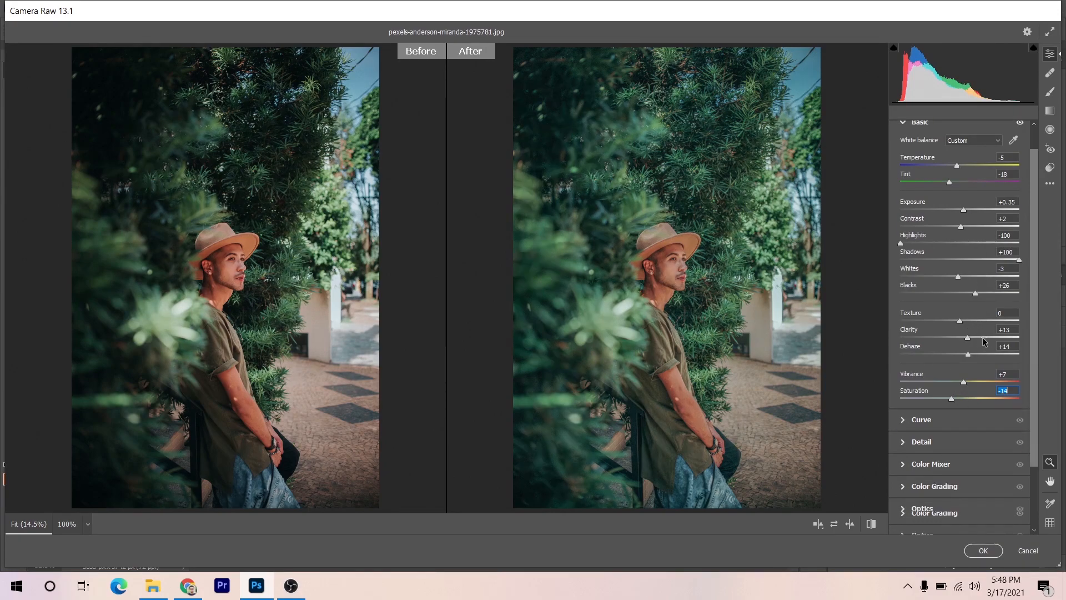
left_click(928, 420)
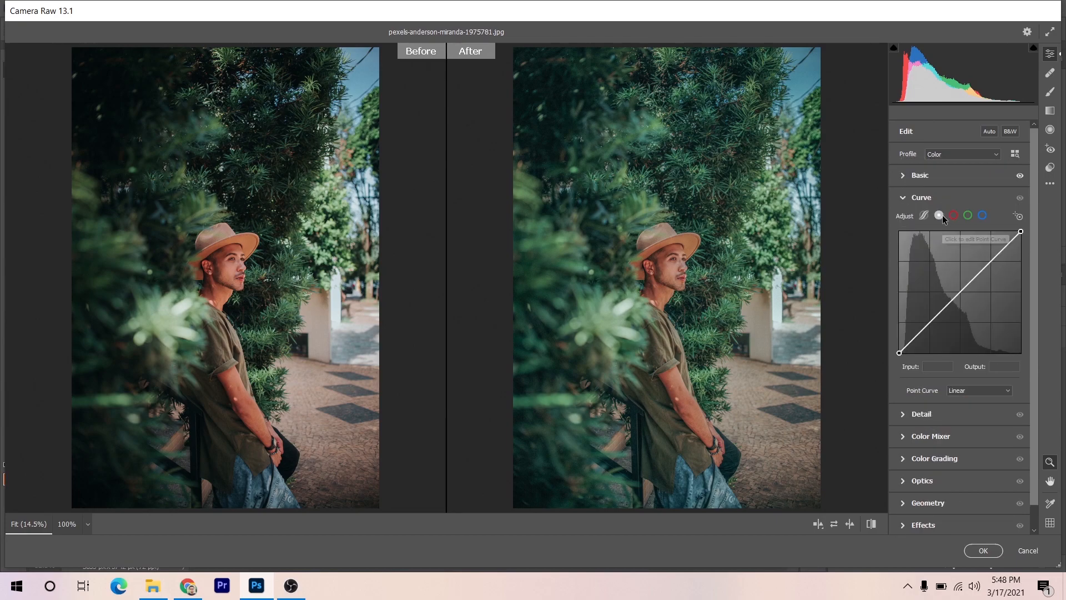
left_click_drag(899, 353, 904, 334)
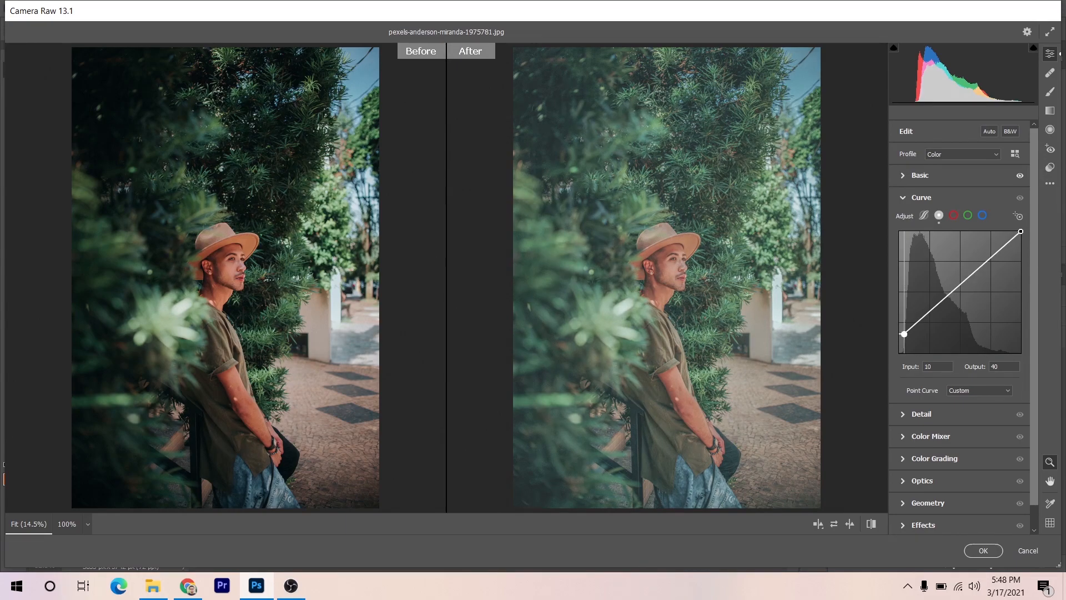
left_click_drag(905, 333, 933, 318)
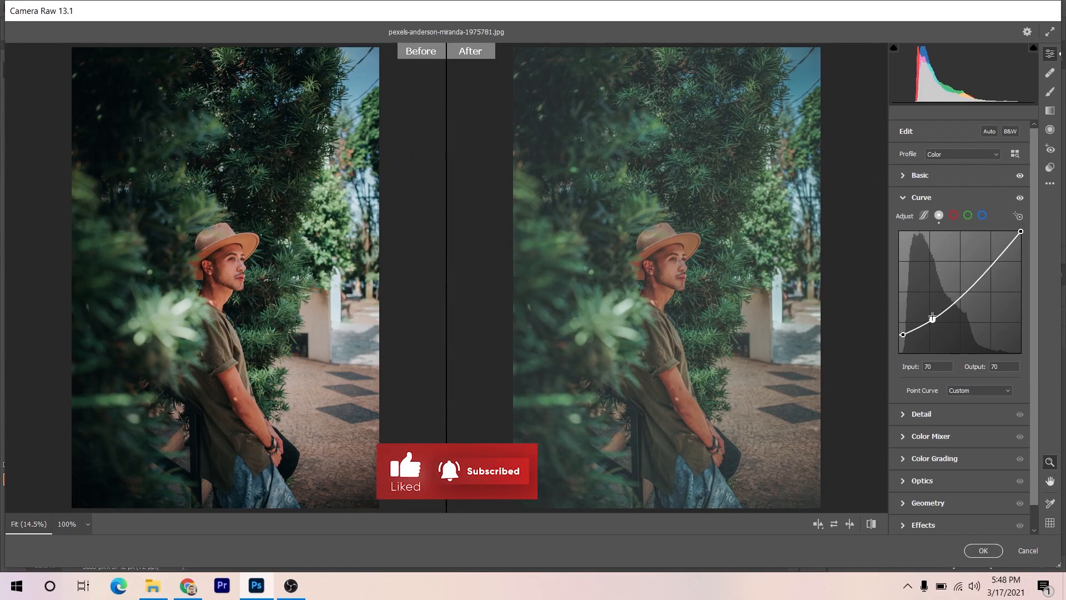
Step: Add a midtone point to the RGB point curve at input 130, with its output nudged down to about 131
left_click(962, 290)
left_click_drag(962, 289, 961, 290)
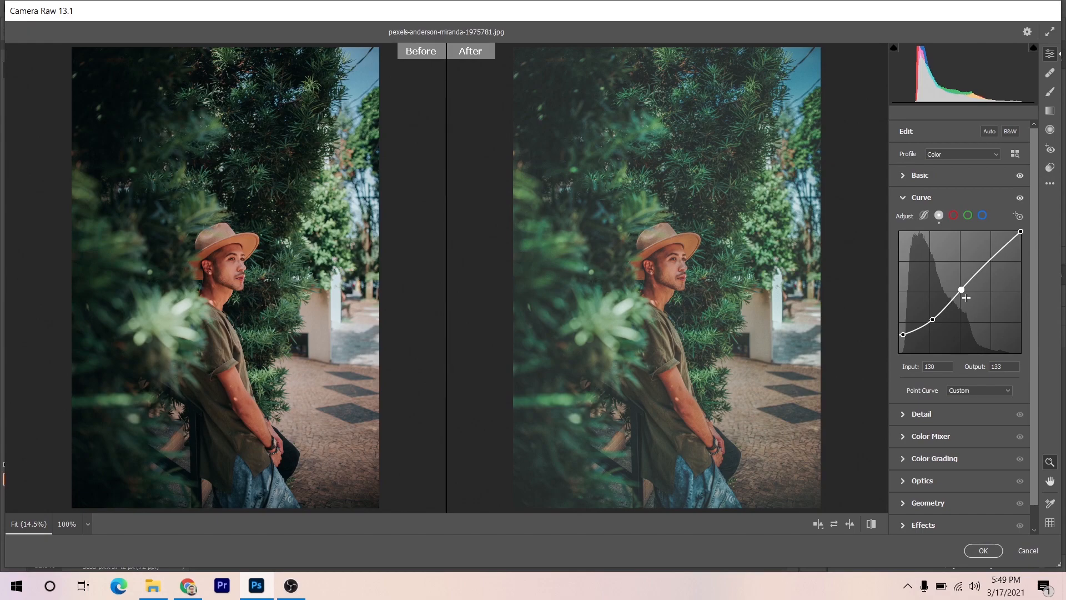
key("Down")
key("Down")
Step: Add a highlight point to the RGB point curve at input 201 with an output of about 199
left_click(991, 260)
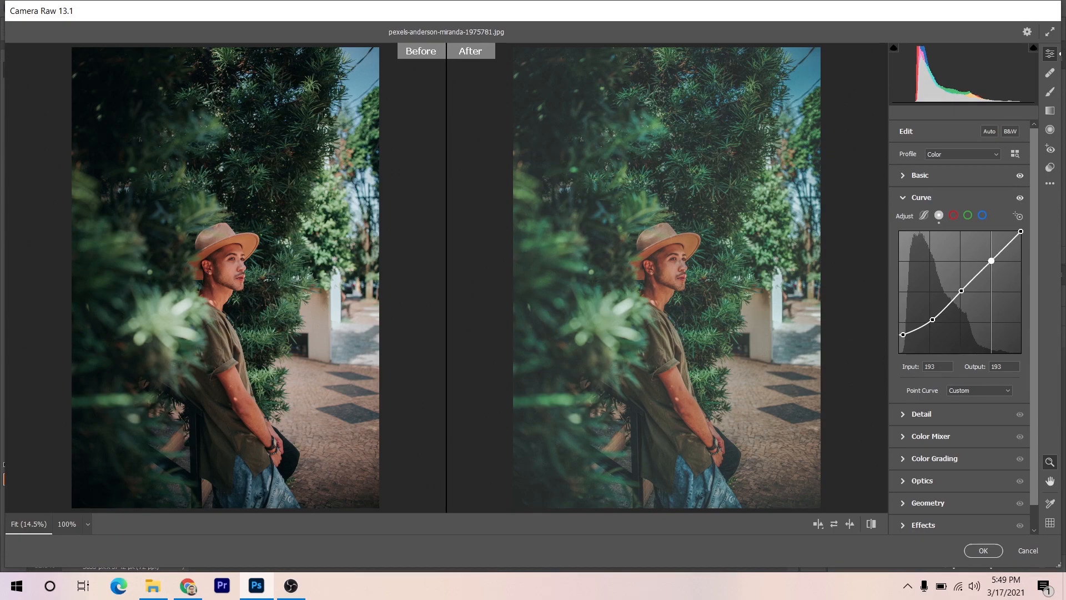
key("Right")
key("Right")
key("Right")
key("Right")
key("Right")
key("Right")
key("Right")
key("Right")
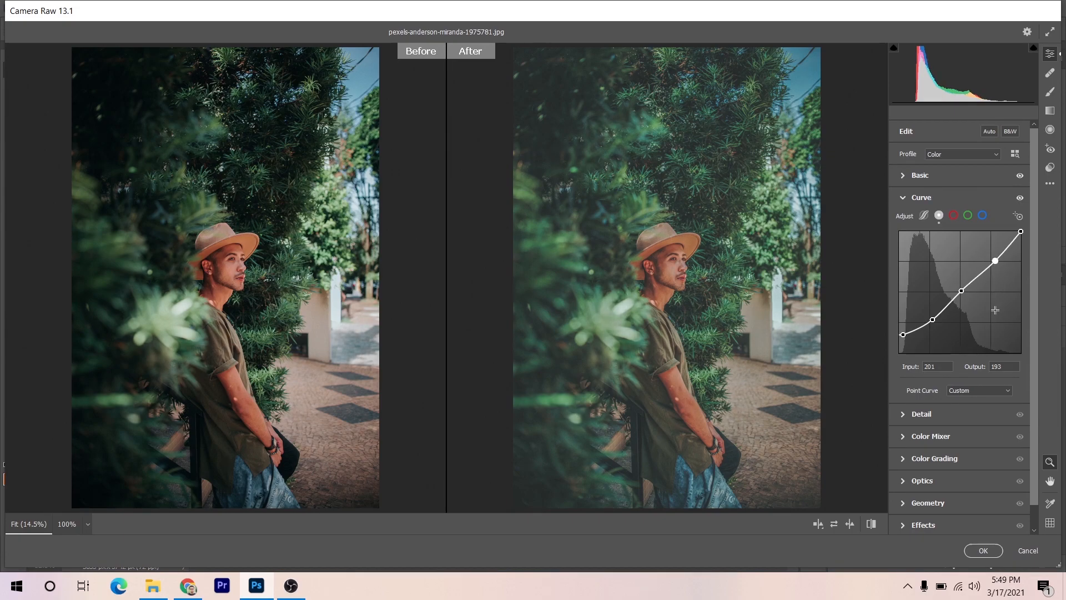
key("Up")
key("Up")
key("Up")
key("Up")
key("Up")
key("Up")
Step: Pull down the shadows of the red channel curve with a point at about input 65, output 18
left_click(955, 216)
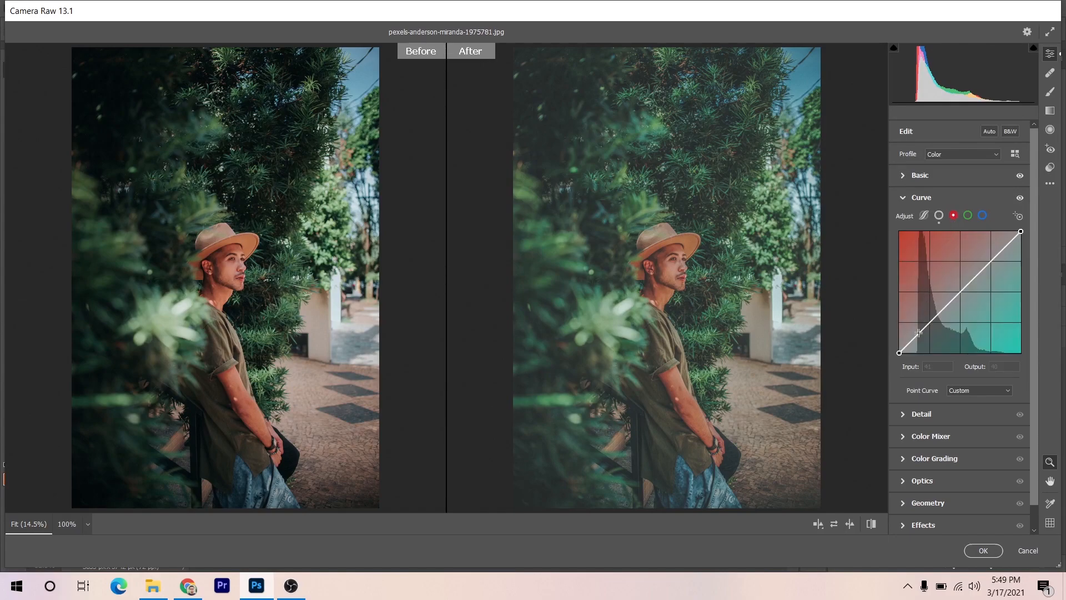
left_click_drag(928, 331, 932, 344)
key("Down")
key("Down")
key("Down")
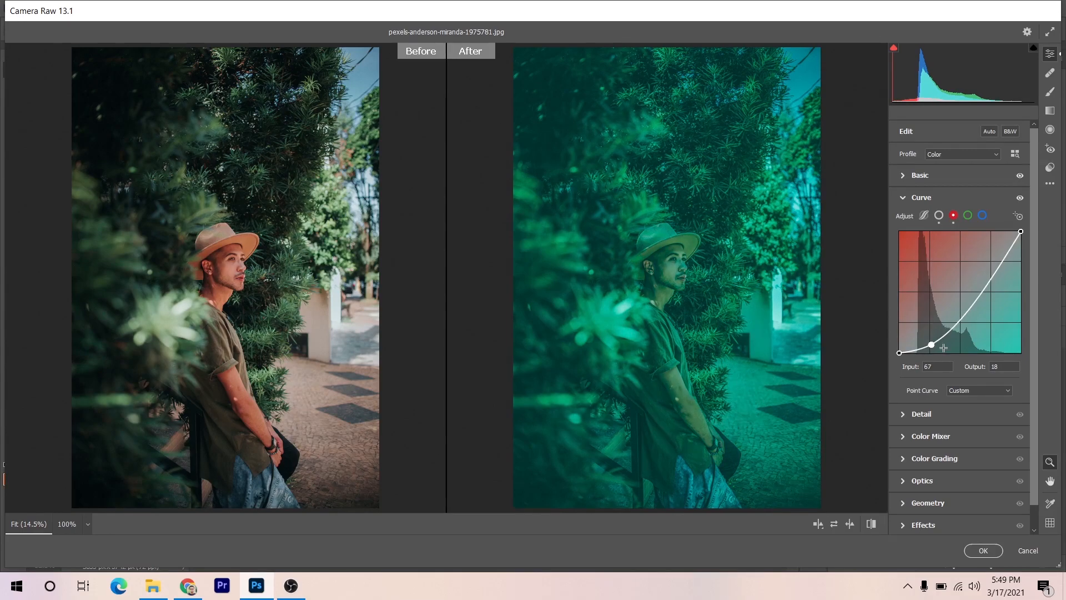
key("Left")
key("Left")
Step: Add a midtone point to the red channel curve at input 122, output 104
left_click_drag(959, 317, 960, 304)
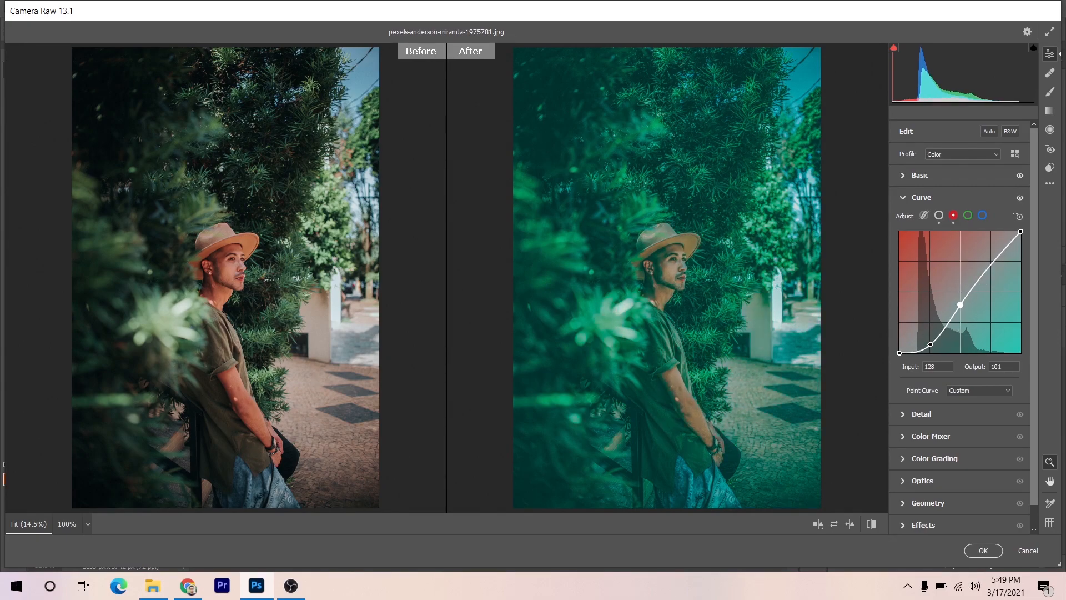
key("Left")
key("Left")
key("Left")
key("Left")
key("Left")
key("Left")
key("Up")
key("Up")
key("Up")
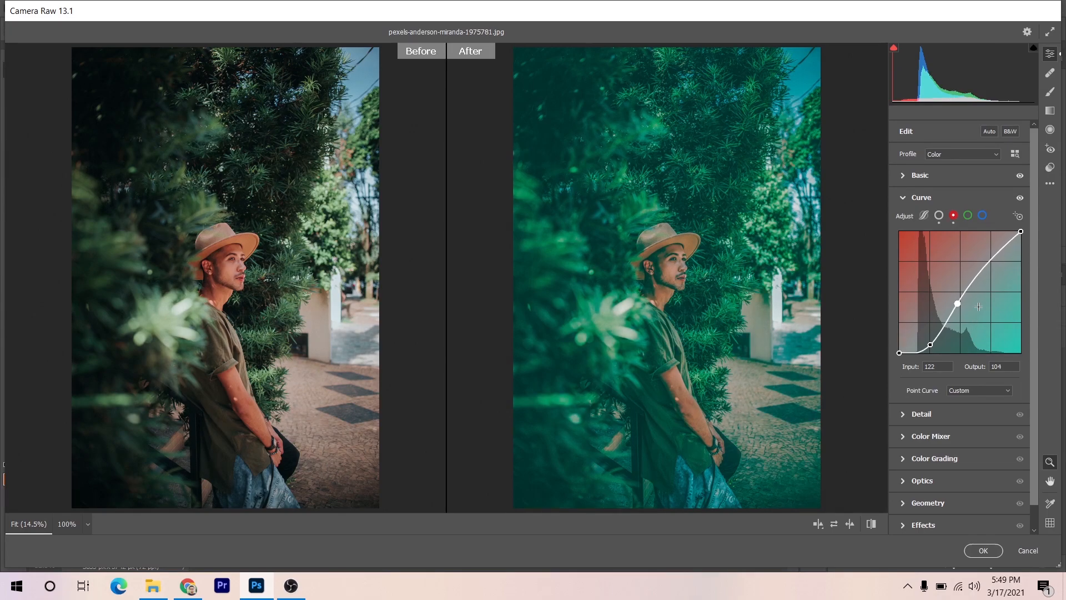
Step: Add a highlight point about three quarters along the red channel curve and lower its output slightly
left_click(989, 260)
key("Left")
key("Left")
left_click_drag(989, 256, 989, 258)
key("Down")
key("Down")
key("Down")
key("Down")
key("Down")
key("Down")
key("Down")
key("Down")
key("Down")
key("Up")
Step: Pull down the deep shadows of the green channel curve with a point at input 35, output 7
left_click(971, 218)
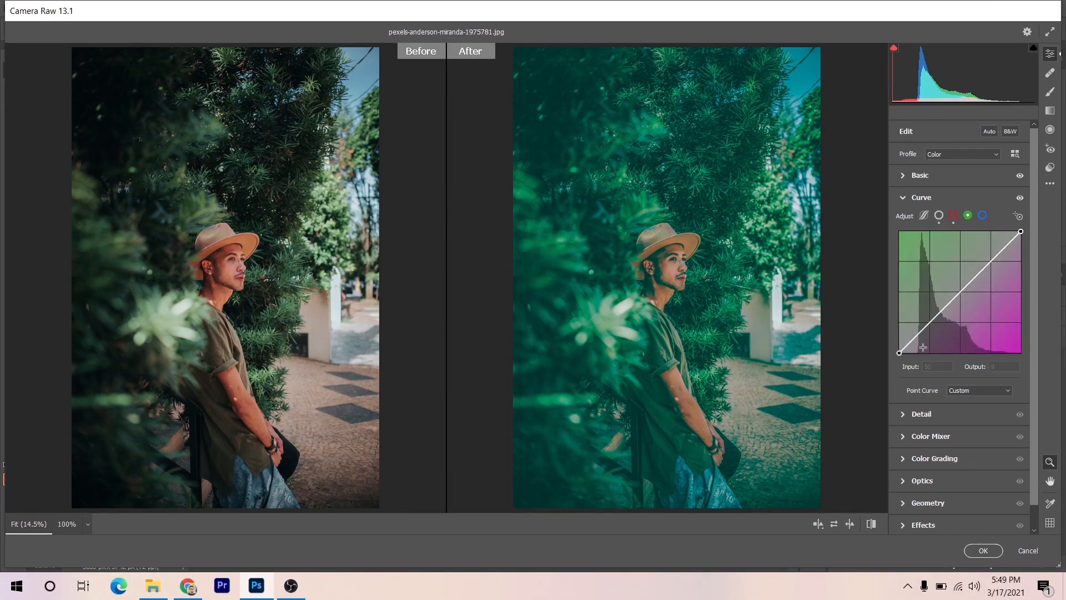
left_click_drag(916, 339, 915, 342)
key("Down")
key("Down")
key("Down")
key("Down")
key("Down")
key("Down")
key("Down")
key("Down")
key("Down")
key("Down")
key("Down")
key("Down")
key("Down")
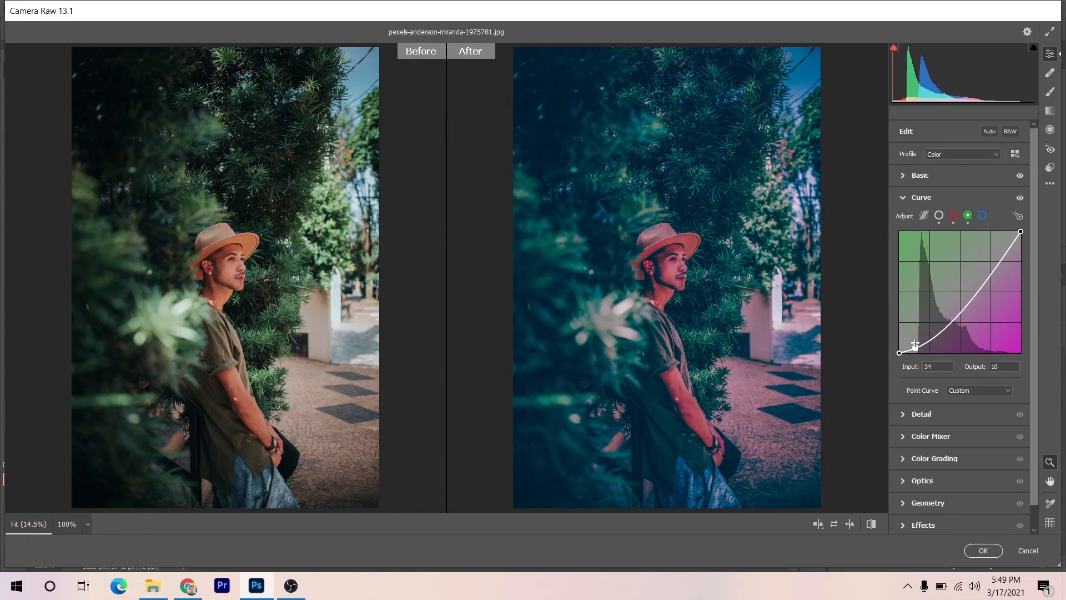
key("Right")
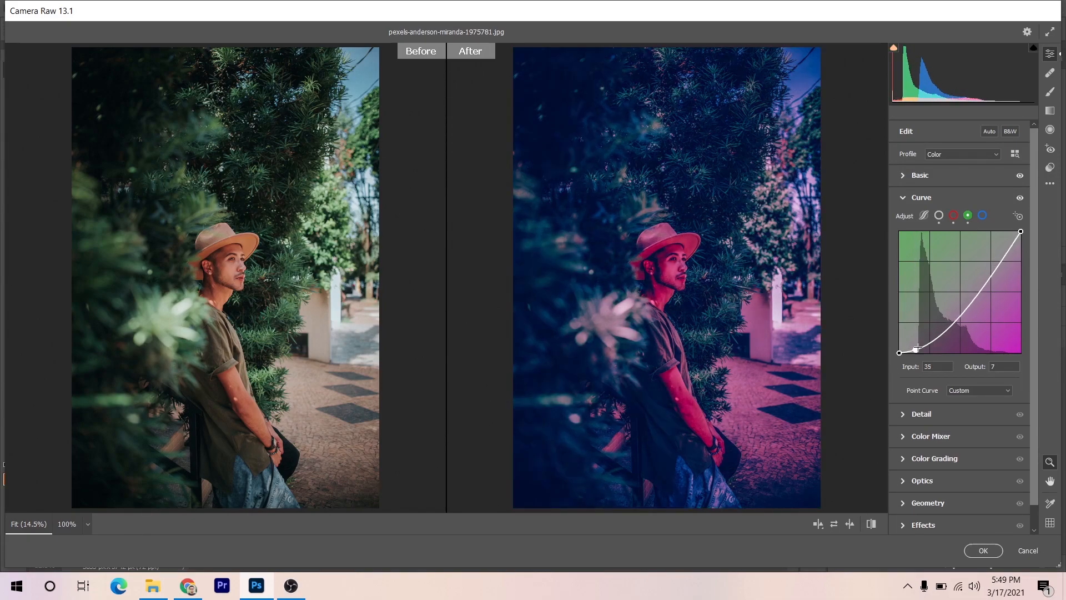
Step: Add a second shadow point below the diagonal on the green channel curve and a midtone point at input 128, output 119
left_click_drag(946, 327, 944, 336)
key("Left")
key("Left")
key("Left")
key("Left")
key("Down")
left_click_drag(964, 300, 964, 299)
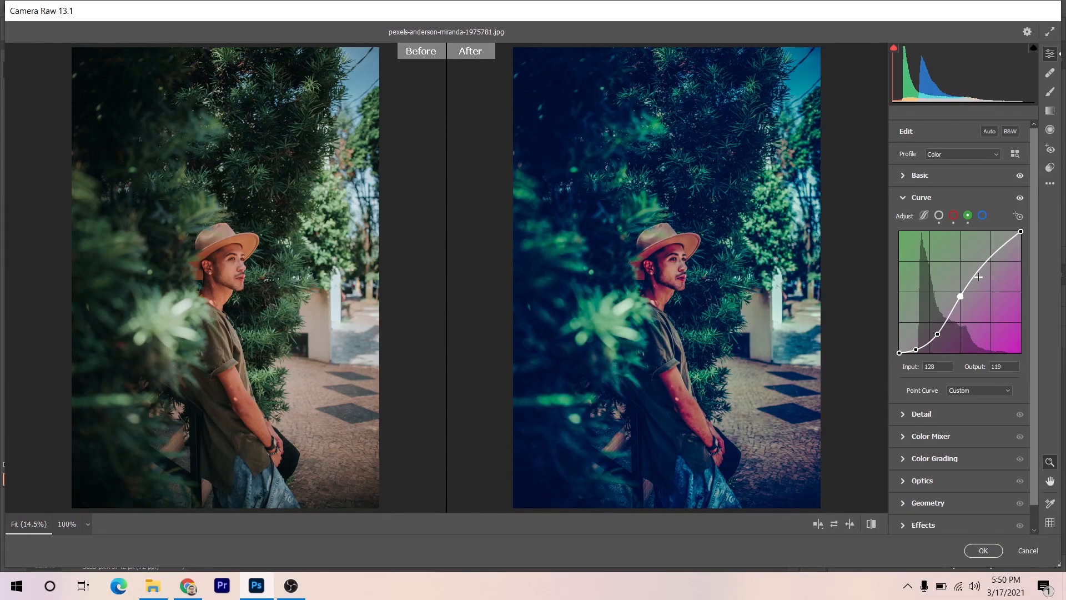
Step: Add a highlight point about three quarters along the green channel curve and nudge it toward a higher input
left_click(987, 261)
left_click_drag(987, 260, 987, 258)
key("Up")
key("Left")
key("Right")
key("Right")
key("Right")
key("Right")
key("Right")
key("Right")
key("Right")
key("Right")
key("Right")
Step: Pull down the deep shadows of the blue channel curve with a point at input 38, output 7
left_click(983, 215)
left_click_drag(913, 340, 919, 350)
key("Left")
key("Left")
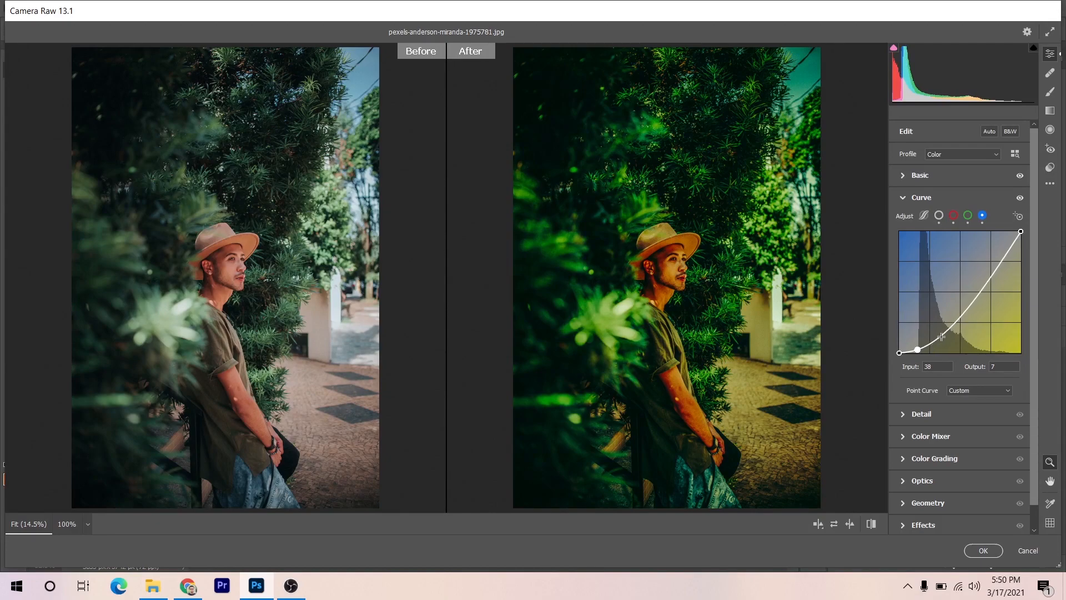
Step: Add a second shadow point to the blue channel curve at input 83, output 51
left_click(945, 326)
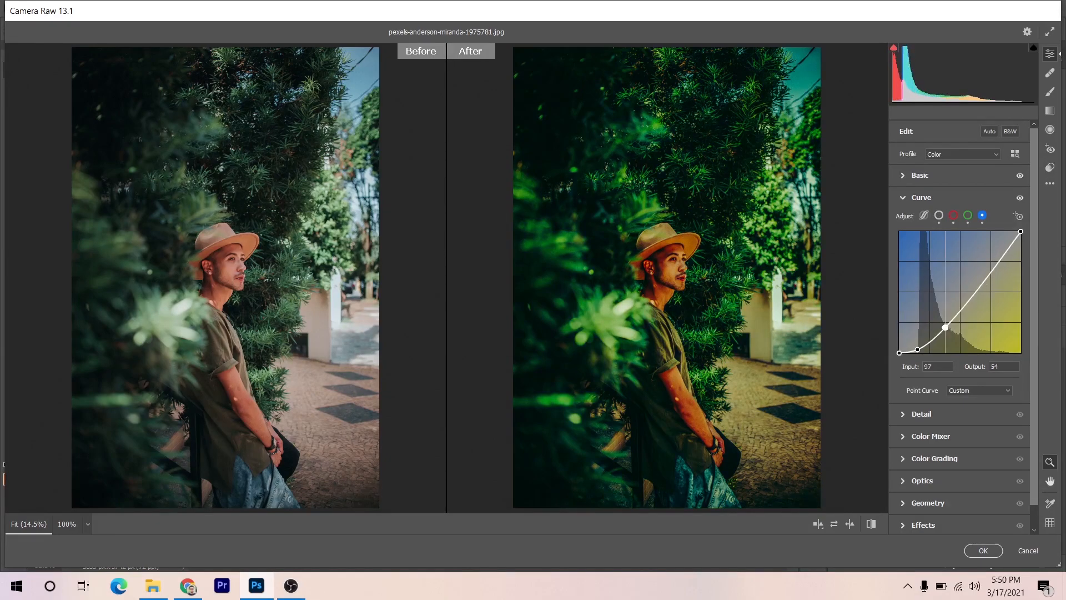
key("Left")
key("Left")
key("Left")
key("Left")
key("Left")
key("Left")
key("Left")
key("Left")
key("Left")
key("Left")
key("Left")
key("Left")
key("Left")
key("Left")
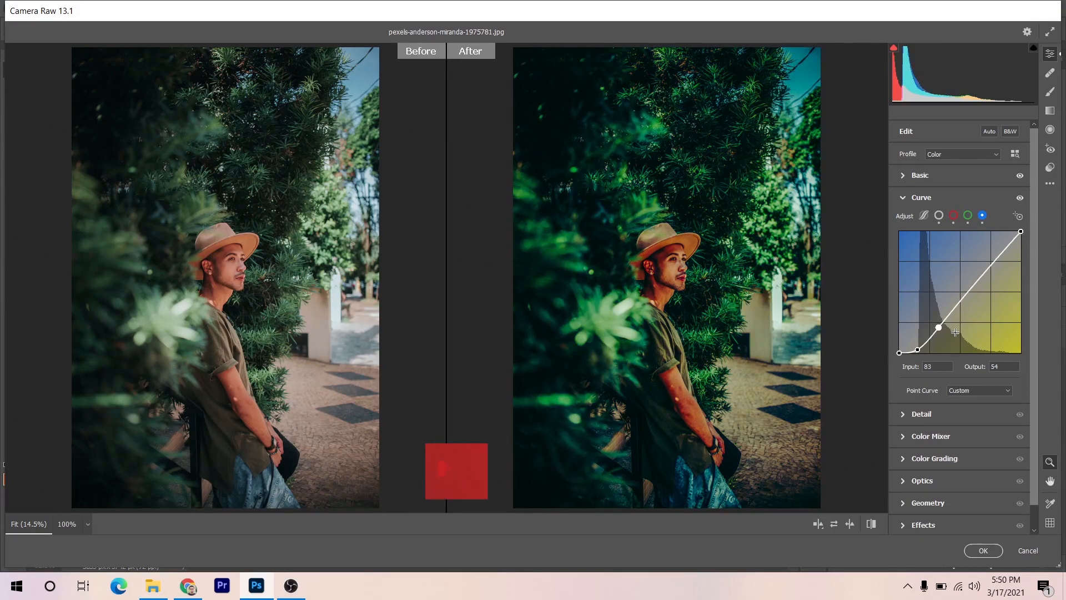
key("Down")
key("Down")
key("Down")
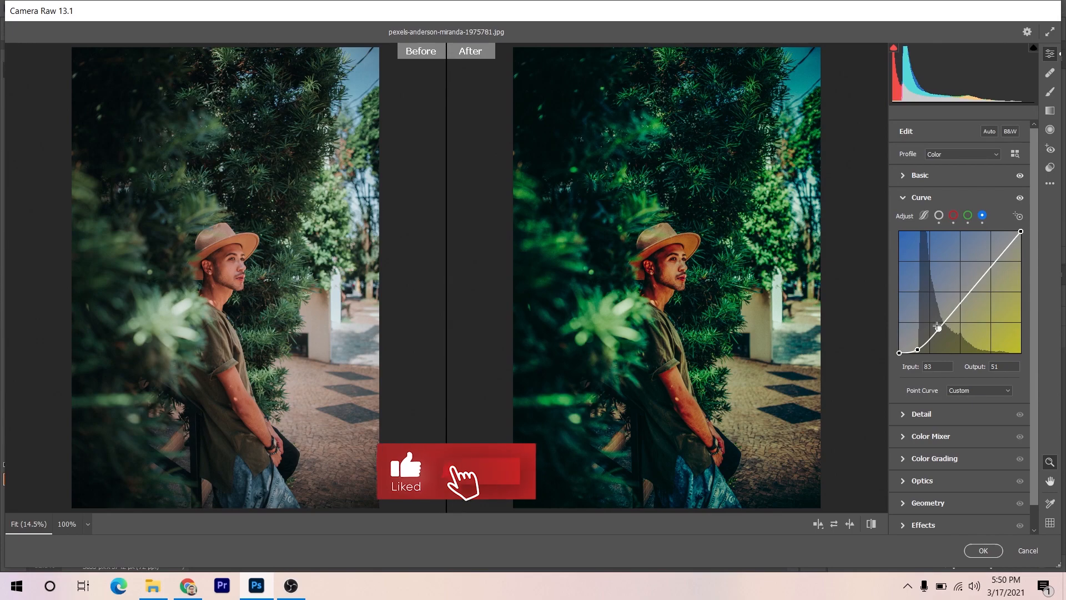
Step: Add a midtone point to the blue channel curve at input 144, output 128
left_click_drag(964, 297, 965, 294)
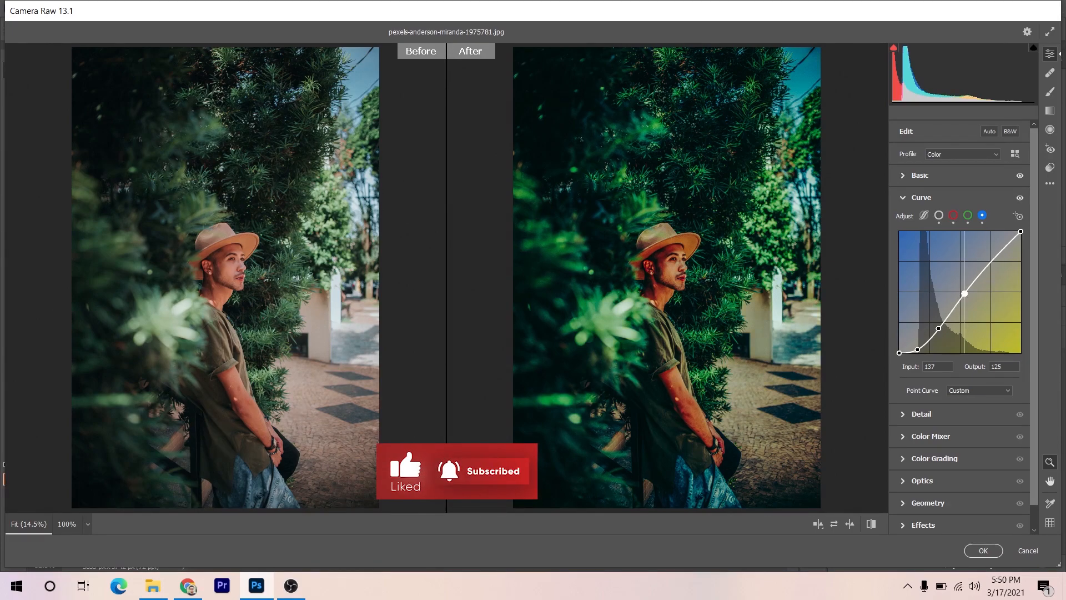
key("Right")
key("Right")
key("Right")
key("Right")
key("Right")
key("Right")
key("Right")
key("Up")
key("Up")
key("Up")
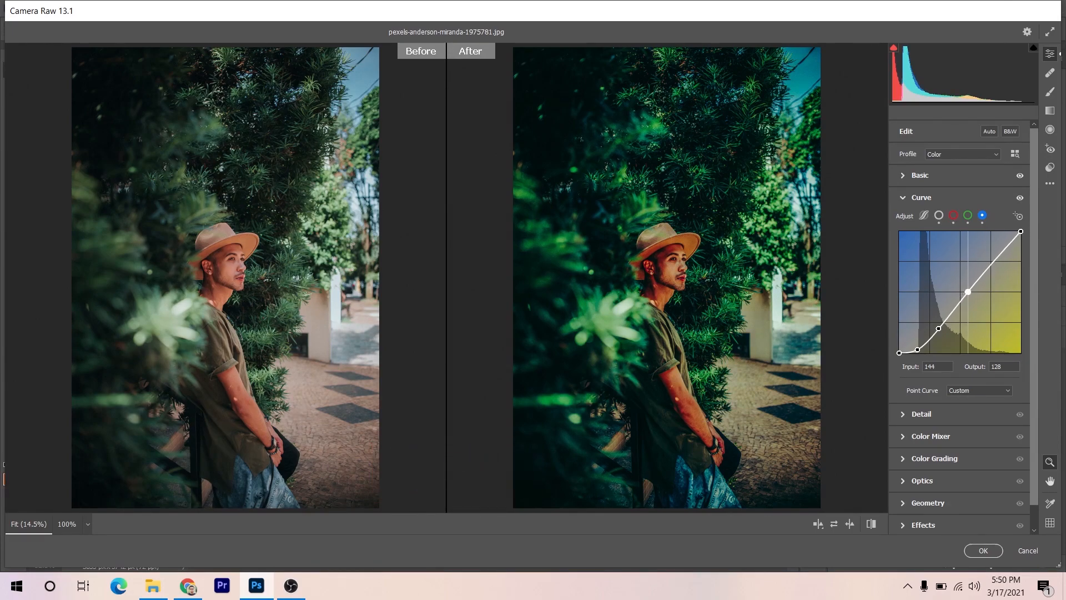
Step: Move the midtone point of the blue channel curve to input 128, output 133
key("Left")
key("Left")
key("Left")
key("Left")
key("Left")
key("Left")
key("Left")
key("Left")
key("Left")
key("Left")
key("Left")
key("Left")
key("Up")
key("Left")
key("Left")
key("Up")
key("Up")
key("Up")
key("Up")
key("Left")
key("Left")
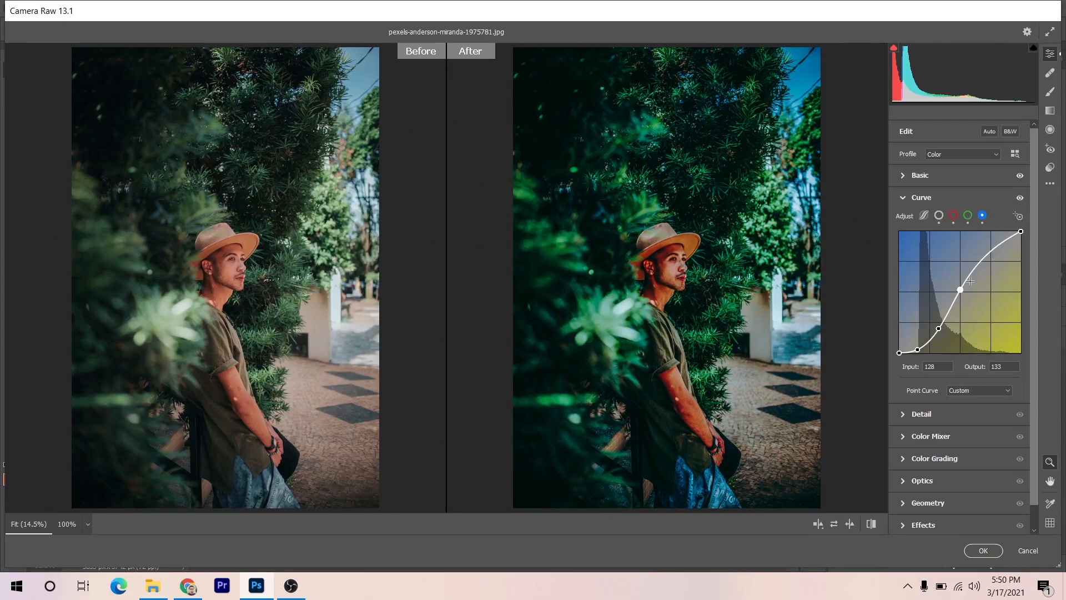
Step: Add a highlight point about three quarters along the blue channel curve and nudge it to a slightly lower input and output
left_click(991, 250)
key("Left")
key("Left")
key("Down")
key("Down")
key("Down")
key("Down")
key("Down")
key("Down")
key("Down")
Step: Set the Detail adjustments to Sharpening 19 and Color Noise Reduction 25
left_click(933, 418)
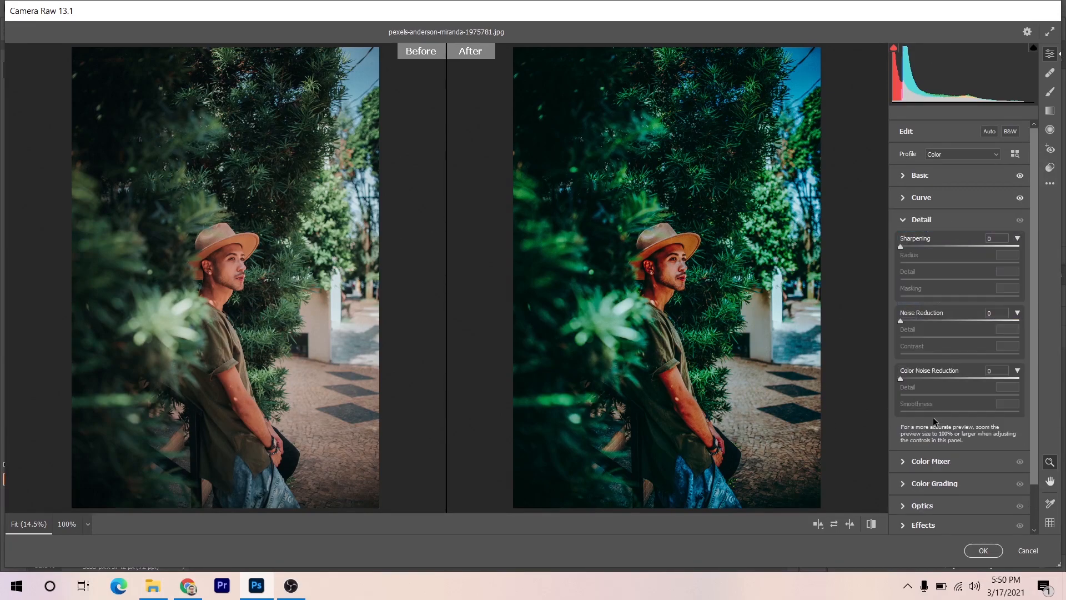
left_click(915, 247)
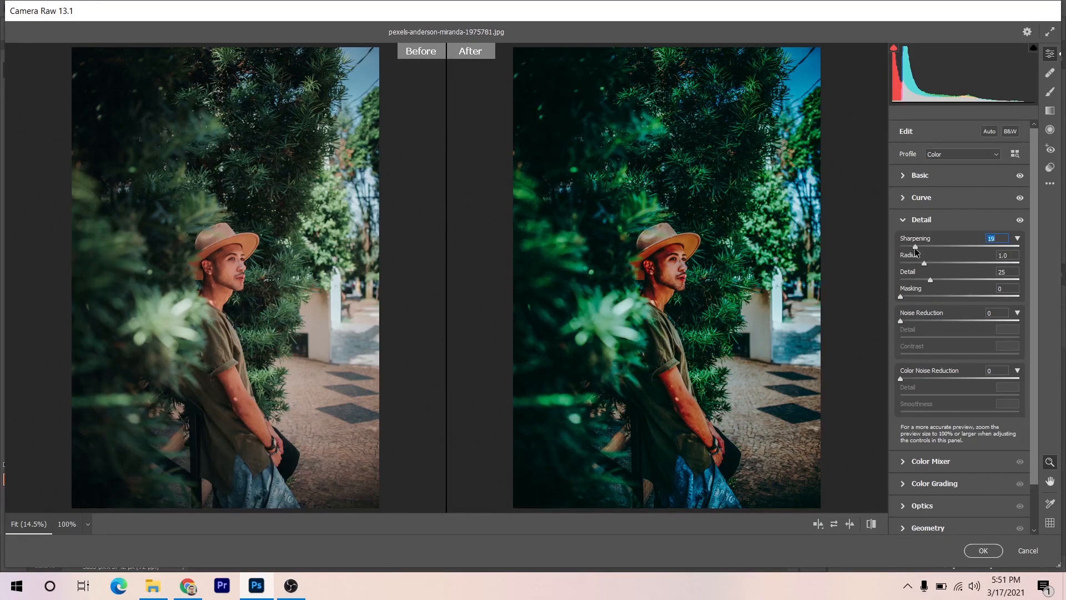
left_click(929, 378)
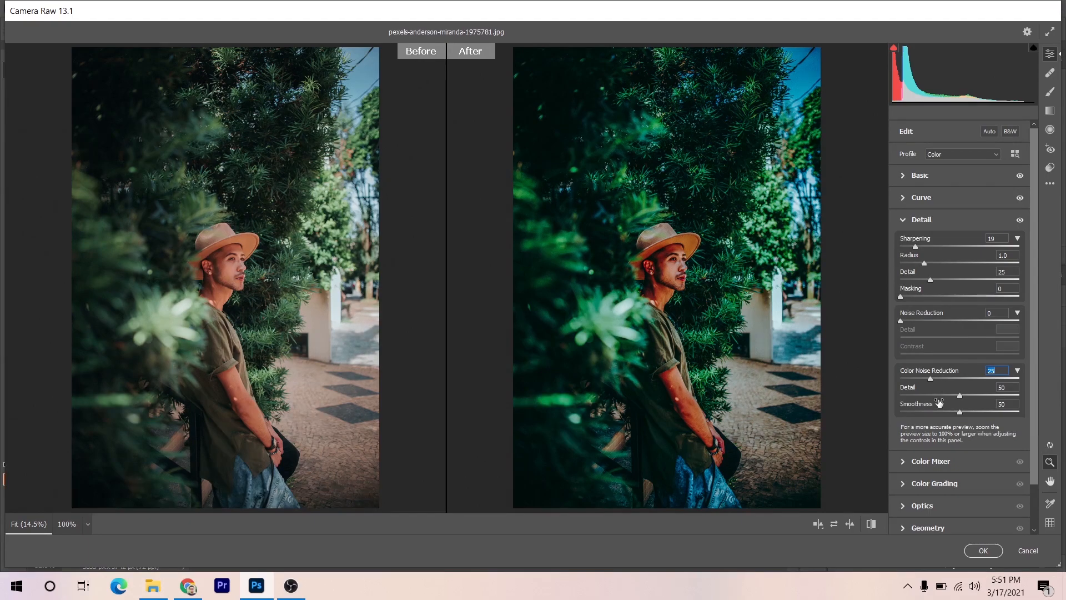
Step: Set the HSL hue in the Color Mixer to Reds +35, Oranges +7, Yellows -89 and Greens -100
scroll(938, 398, "down", 2)
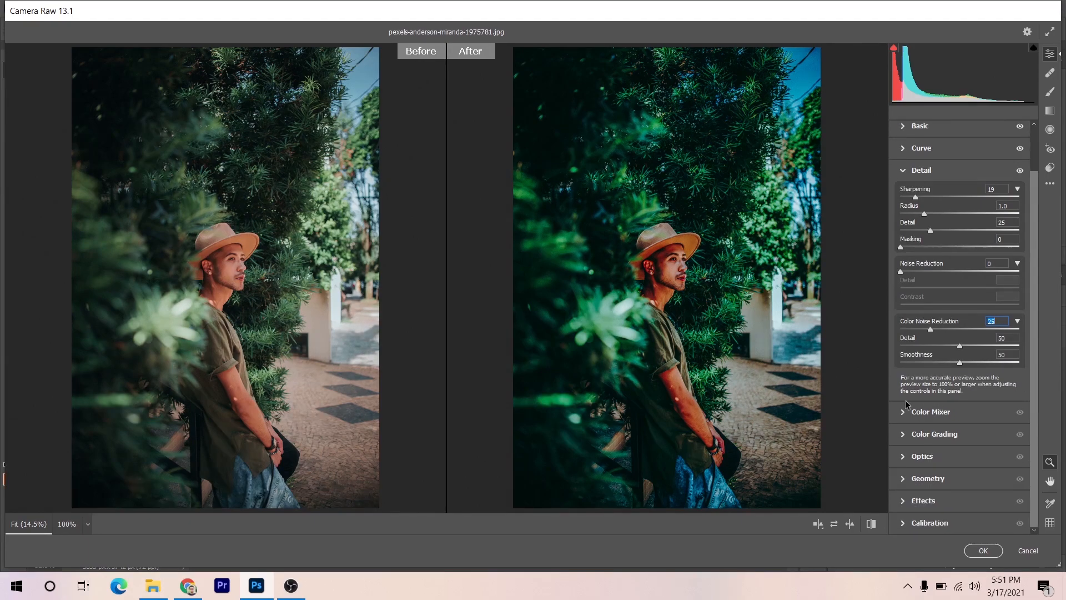
left_click(934, 411)
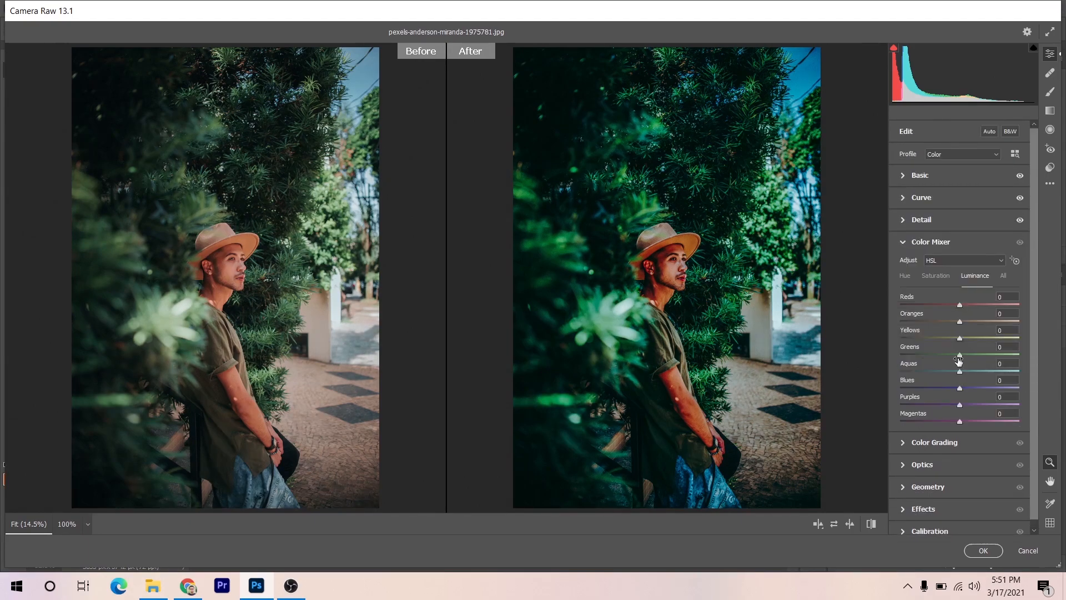
left_click(908, 280)
mouse_move(960, 305)
left_mouse_down()
mouse_move(981, 303)
mouse_move(963, 323)
left_mouse_up()
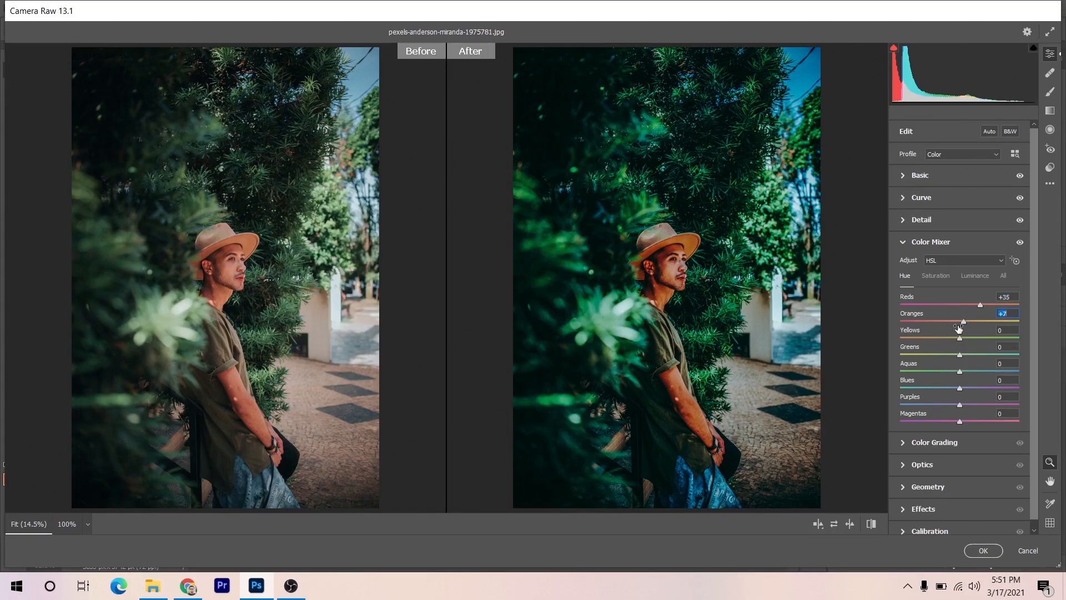
left_click_drag(931, 340, 910, 339)
left_click_drag(910, 341, 857, 362)
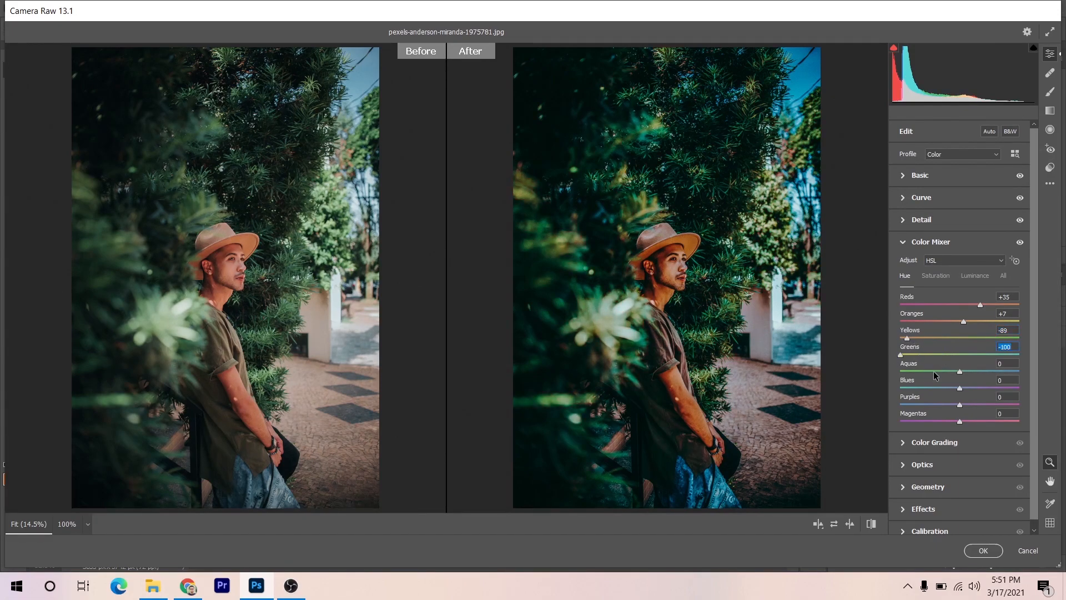
Step: Set the HSL hue of Aquas to +100 and Blues to -44, and shift the Purples hue strongly and the Magentas hue slightly toward negative values
left_click_drag(961, 371, 1025, 375)
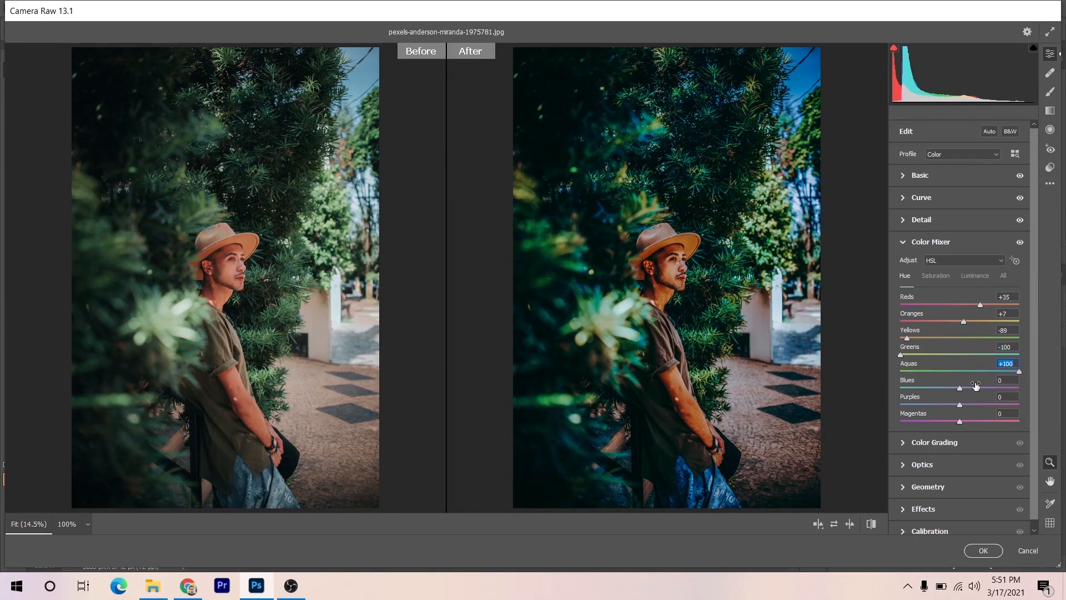
left_click(961, 389)
left_click_drag(961, 392, 940, 392)
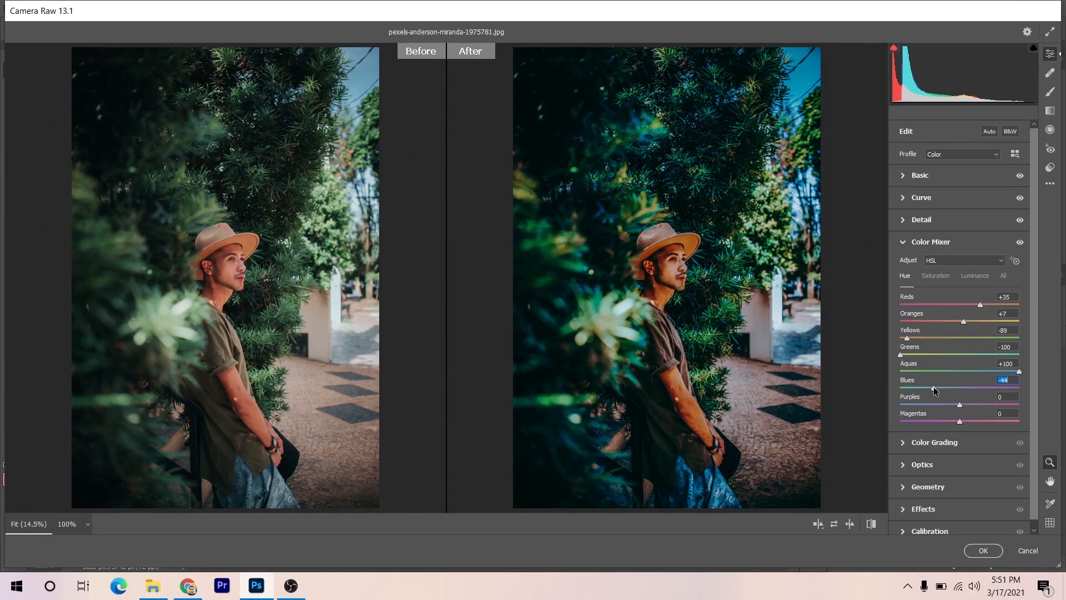
left_click(924, 404)
left_click_drag(923, 403, 914, 405)
left_click_drag(951, 422, 952, 422)
Step: Set the HSL saturation to Reds -62, Oranges -30, Blues -58, Purples -59, and Yellows, Greens, Aquas and Magentas -100
left_click(936, 275)
left_click_drag(959, 304, 938, 305)
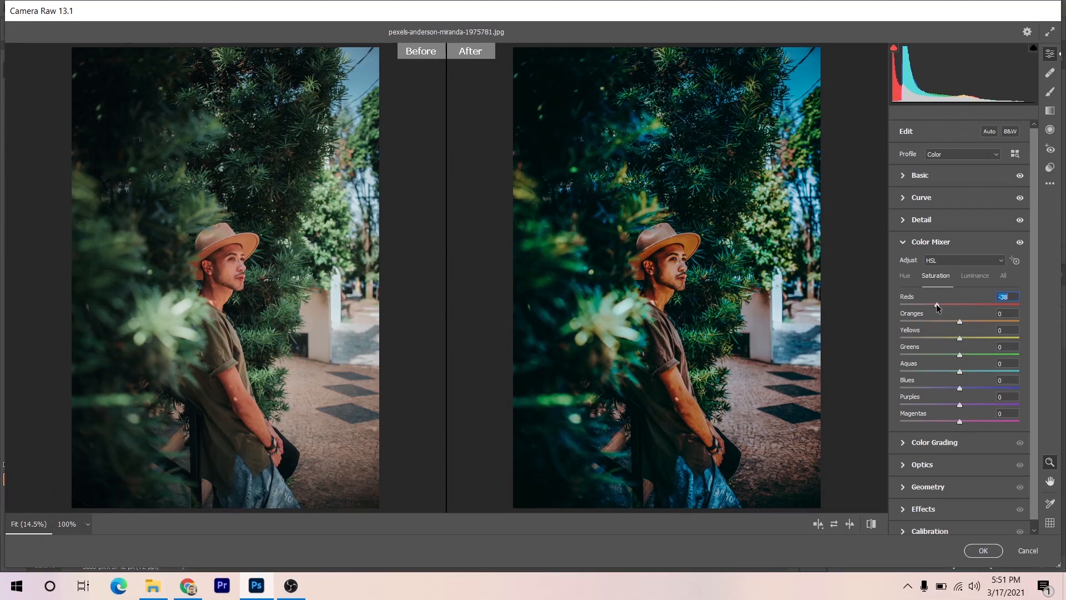
left_click_drag(918, 305, 921, 304)
left_click(942, 320)
key("Up")
left_click_drag(938, 336, 867, 358)
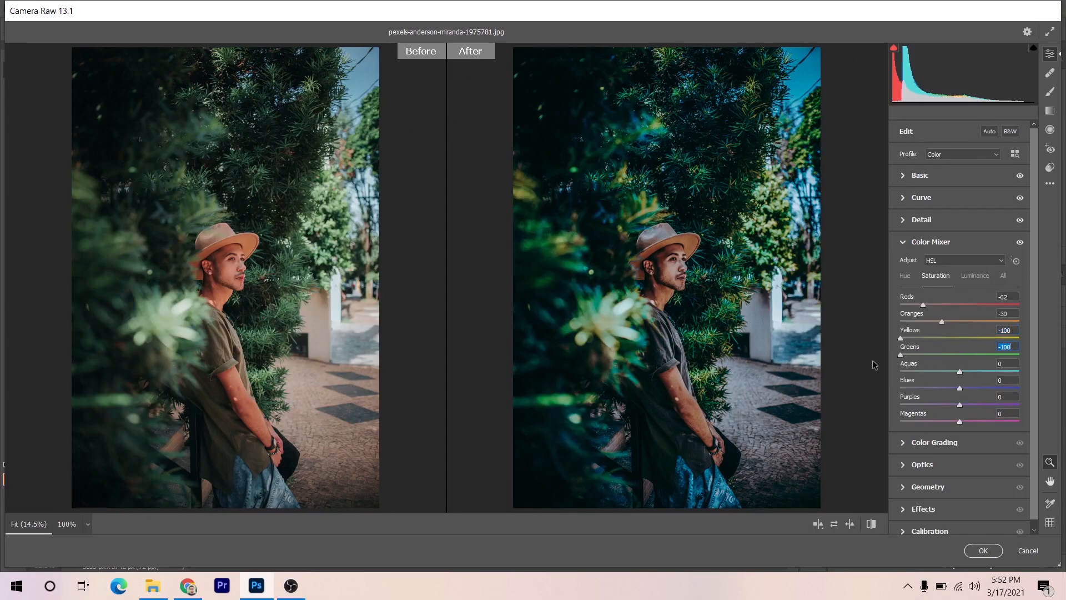
left_click_drag(929, 372, 855, 378)
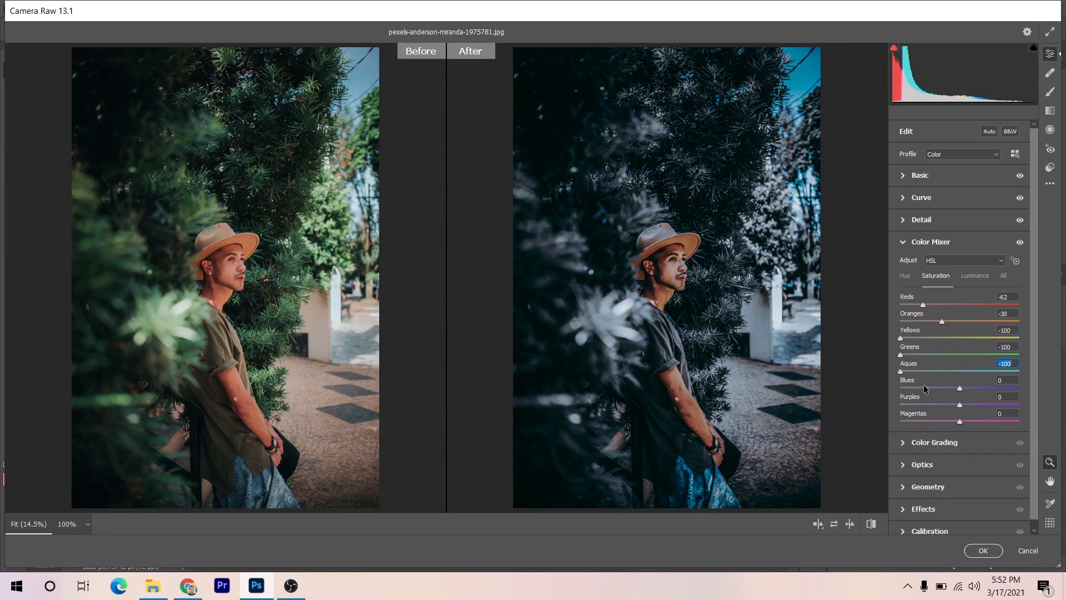
left_click_drag(940, 389, 875, 422)
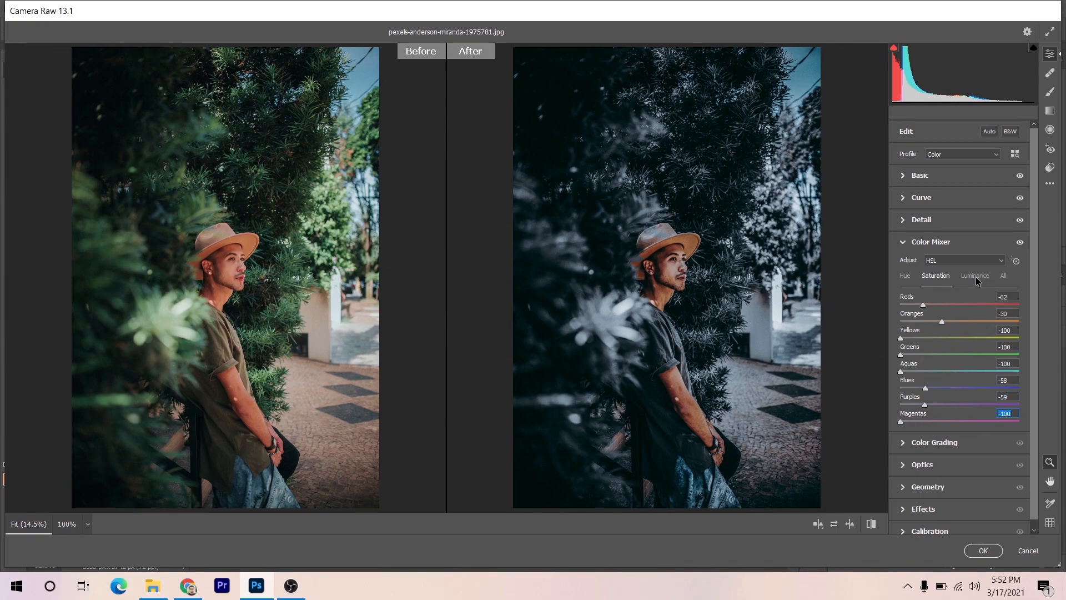
Step: Set the HSL luminance to Reds -27, Oranges -1 and Yellows -69, leaving Greens at 0
left_click(975, 277)
left_click(952, 304)
left_click_drag(948, 302, 942, 303)
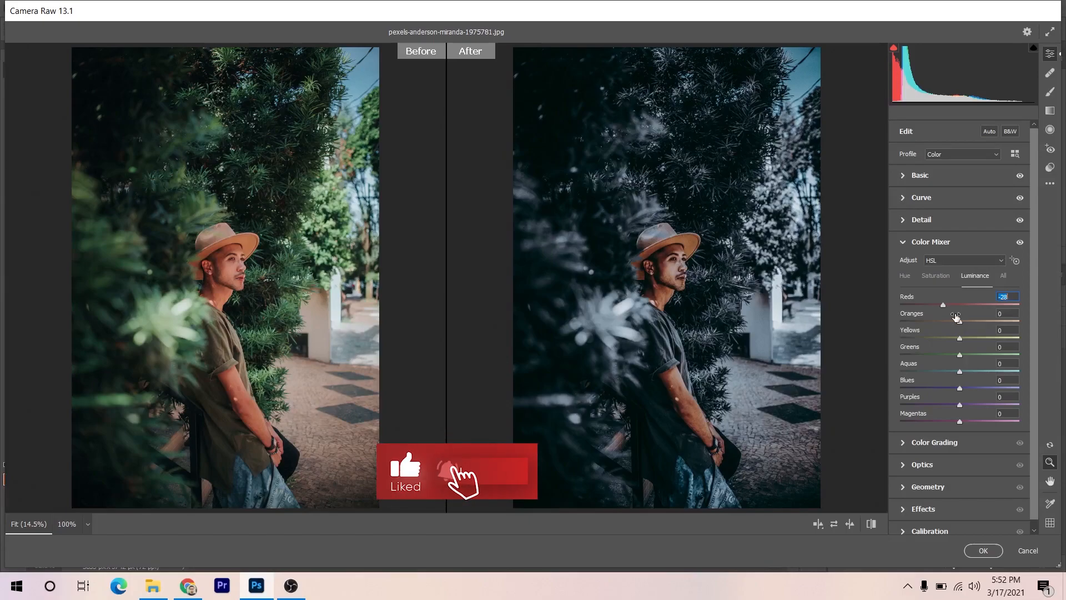
left_click(960, 321)
left_click_drag(950, 340, 917, 341)
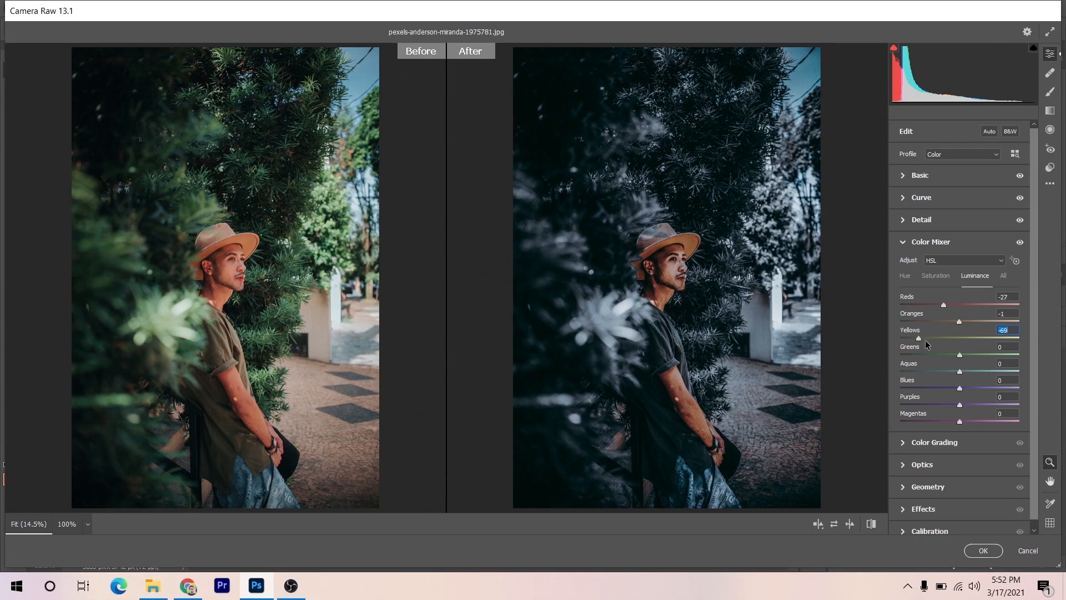
mouse_move(960, 354)
left_mouse_down()
mouse_move(984, 354)
mouse_move(963, 352)
left_mouse_up()
Step: Set the HSL luminance to Blues -65, Purples +47 and Magentas +8
left_click_drag(962, 388, 931, 390)
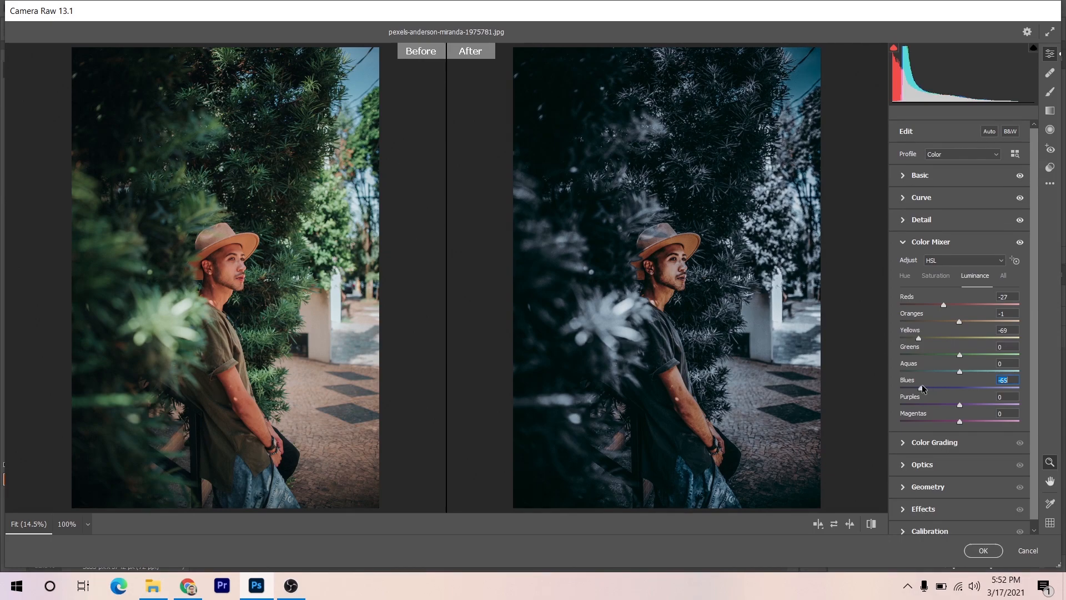
key("Down")
key("Down")
key("Up")
left_click(1000, 403)
left_click_drag(959, 421, 965, 418)
Step: In Calibration, set the Shadows Tint to +45 and the Red Primary to Hue -23 and Saturation -1
scroll(958, 417, "down", 1)
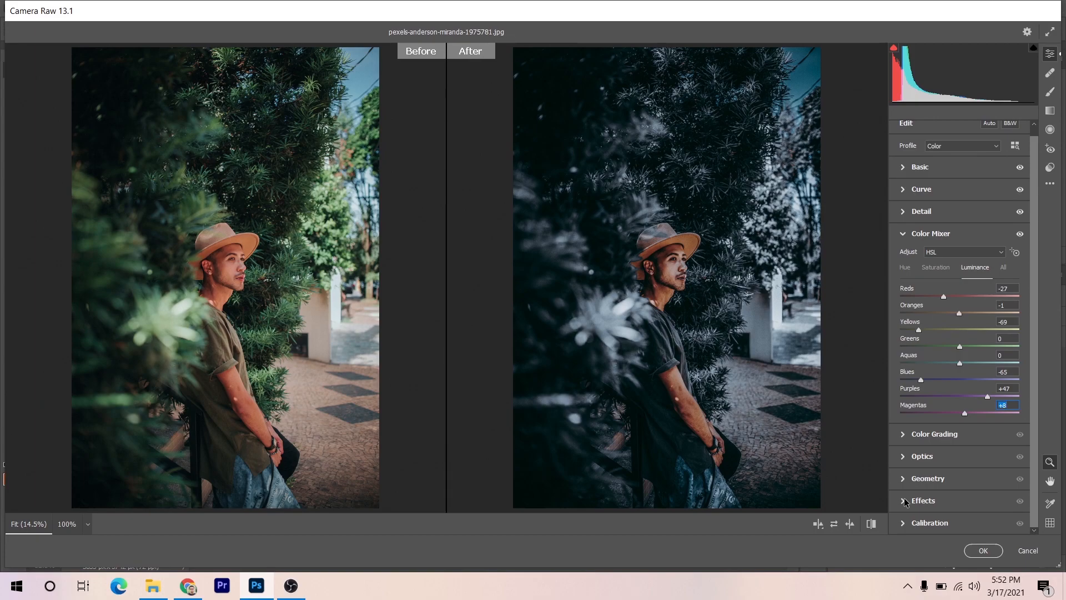
left_click(904, 525)
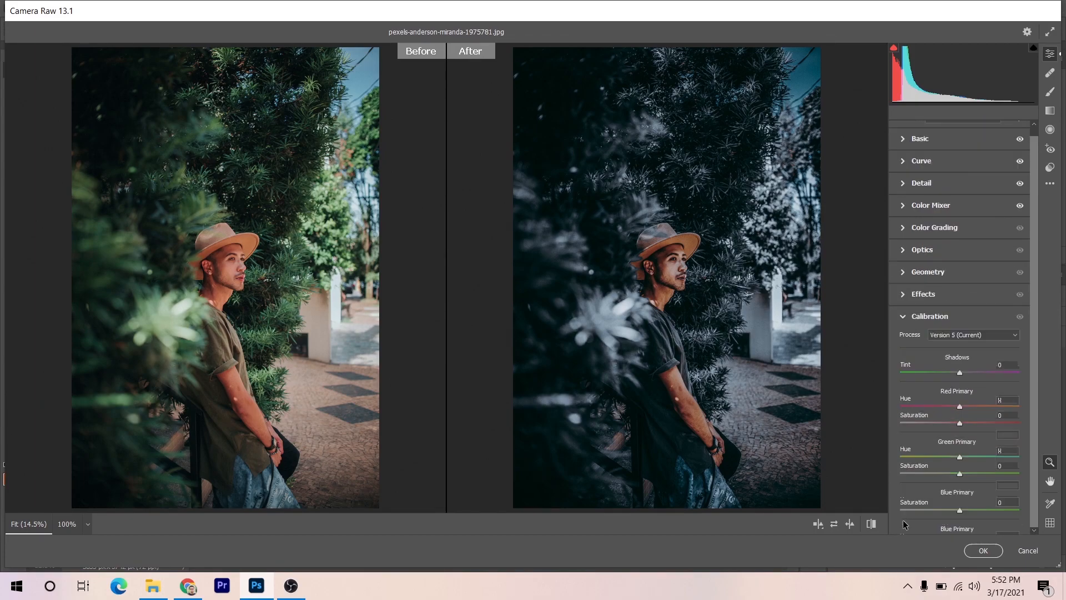
left_click_drag(959, 370, 987, 372)
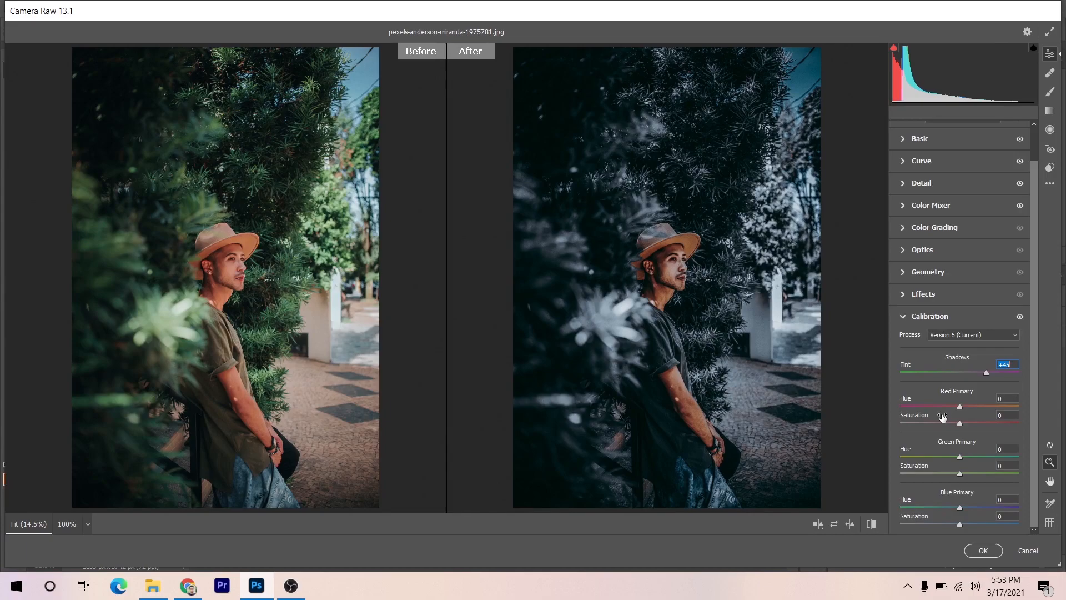
left_click_drag(960, 406, 946, 406)
left_click(959, 424)
Step: Set Green Primary Hue to -49 and Blue Primary to Hue -100 and Saturation -12, and apply the Camera Raw Filter
left_click_drag(961, 458, 931, 457)
left_click(961, 475)
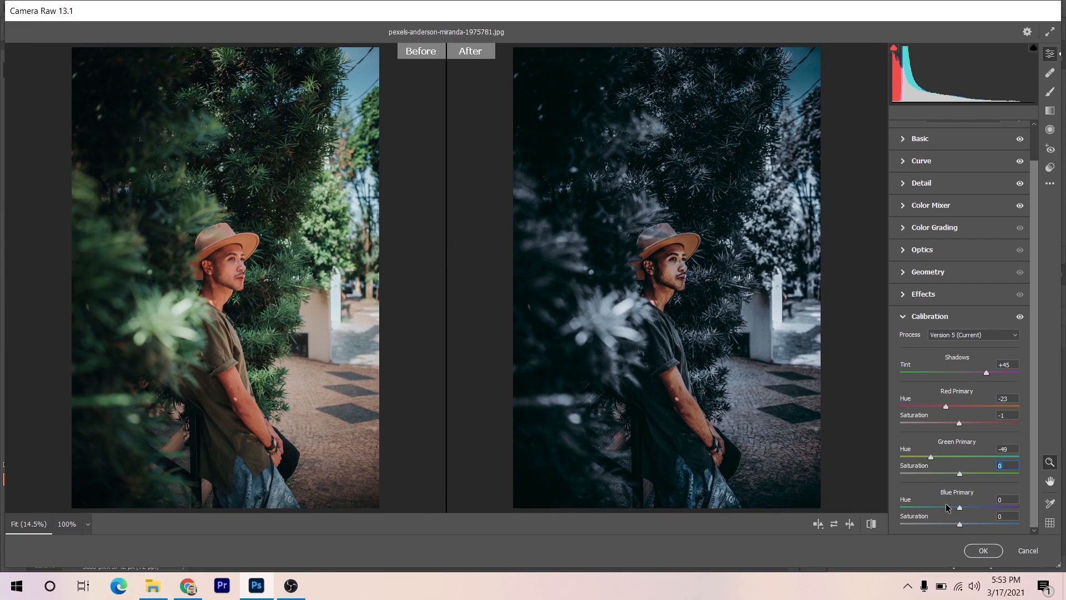
mouse_move(946, 506)
left_mouse_down()
mouse_move(901, 507)
mouse_move(953, 524)
left_mouse_up()
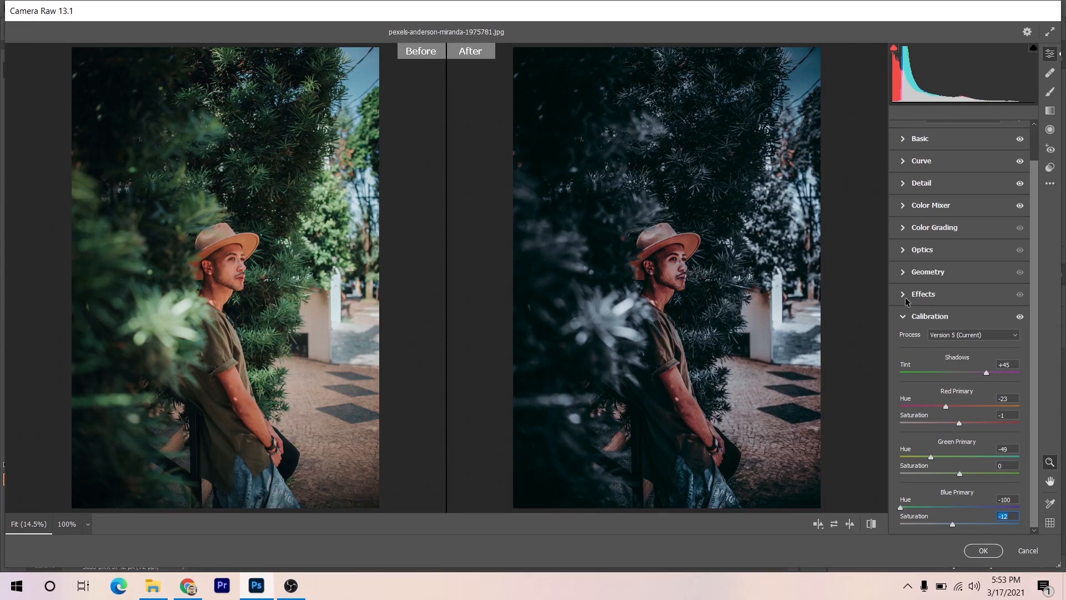
scroll(911, 311, "up", 1)
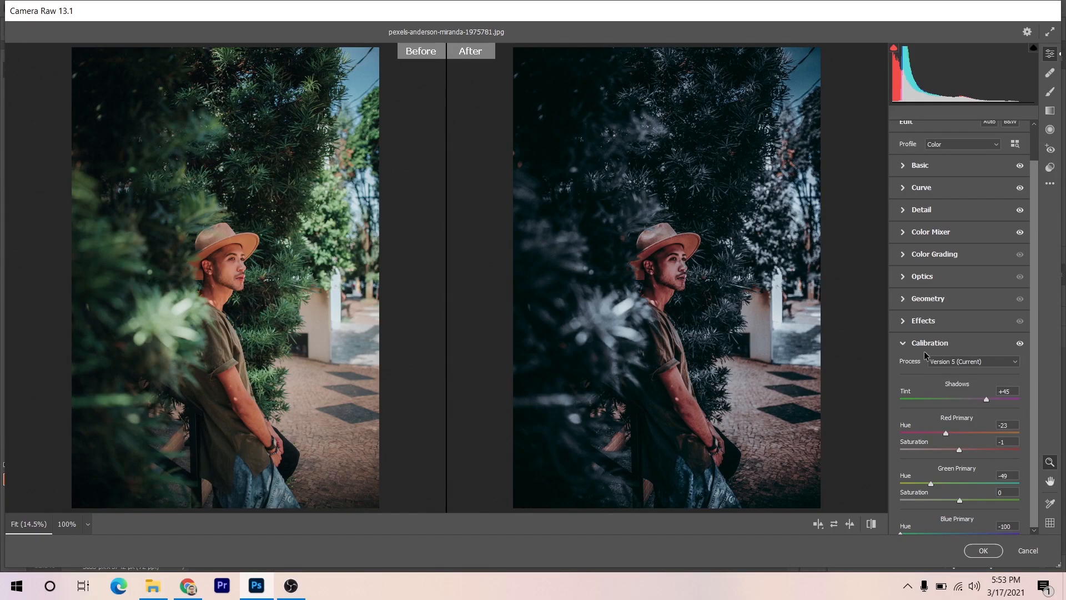
key("Return")
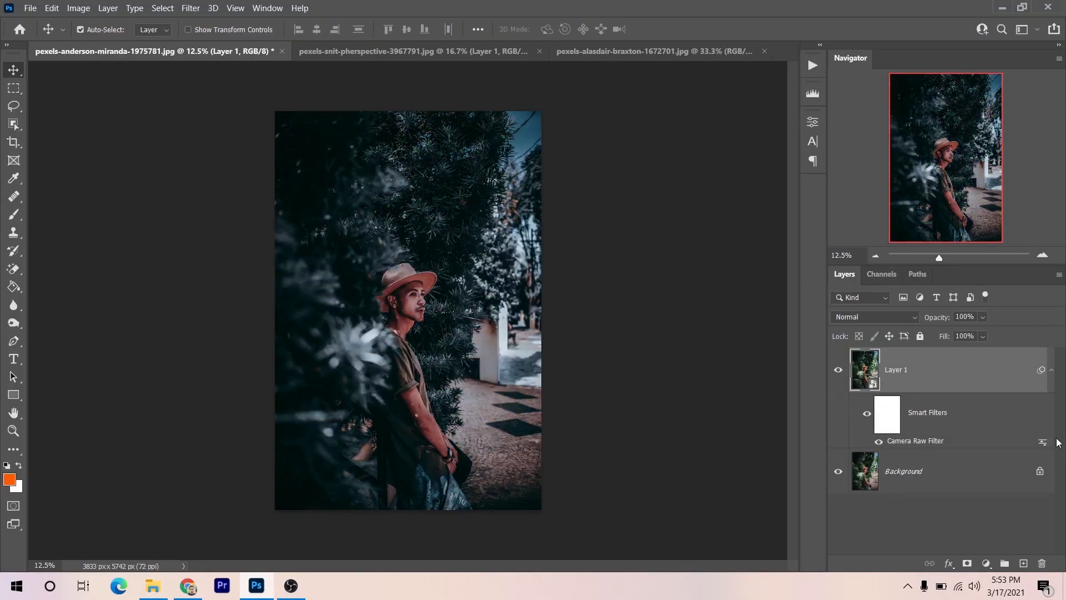
Step: Toggle the visibility of Layer 1 to compare the graded portrait with the original
left_click(838, 370)
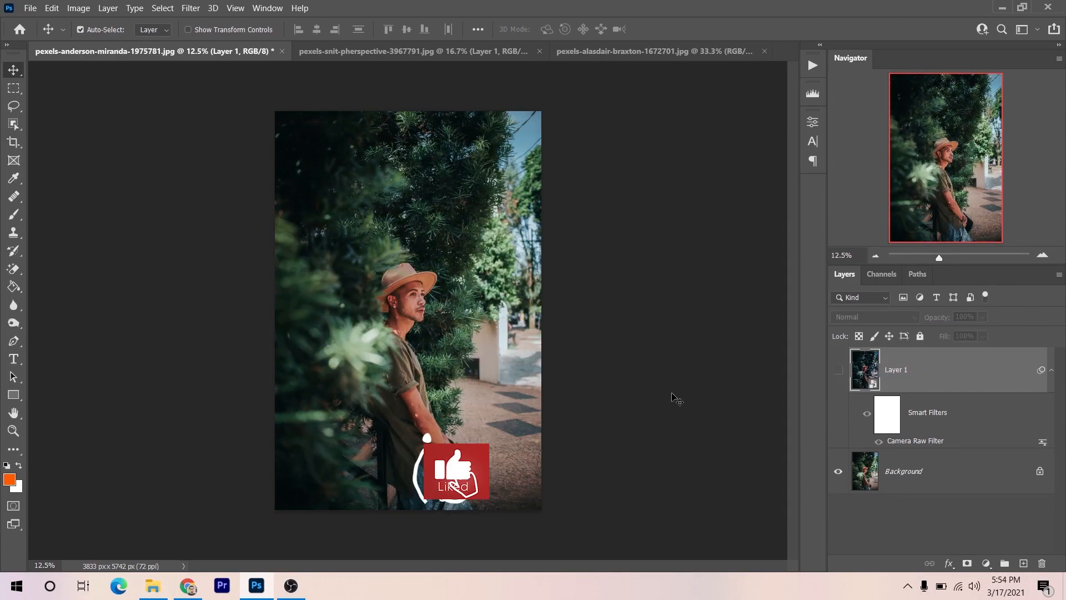
left_click(838, 370)
left_click(838, 370)
left_click(838, 372)
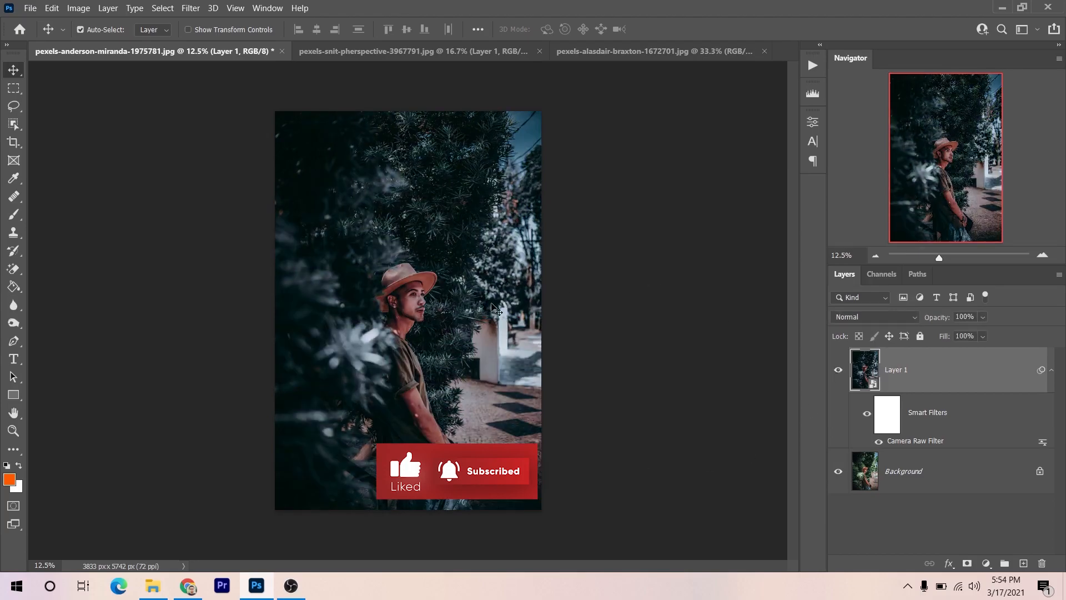
Step: Switch to the forest portrait of the tattooed woman and toggle its Layer 1 to compare before and after
left_click(399, 50)
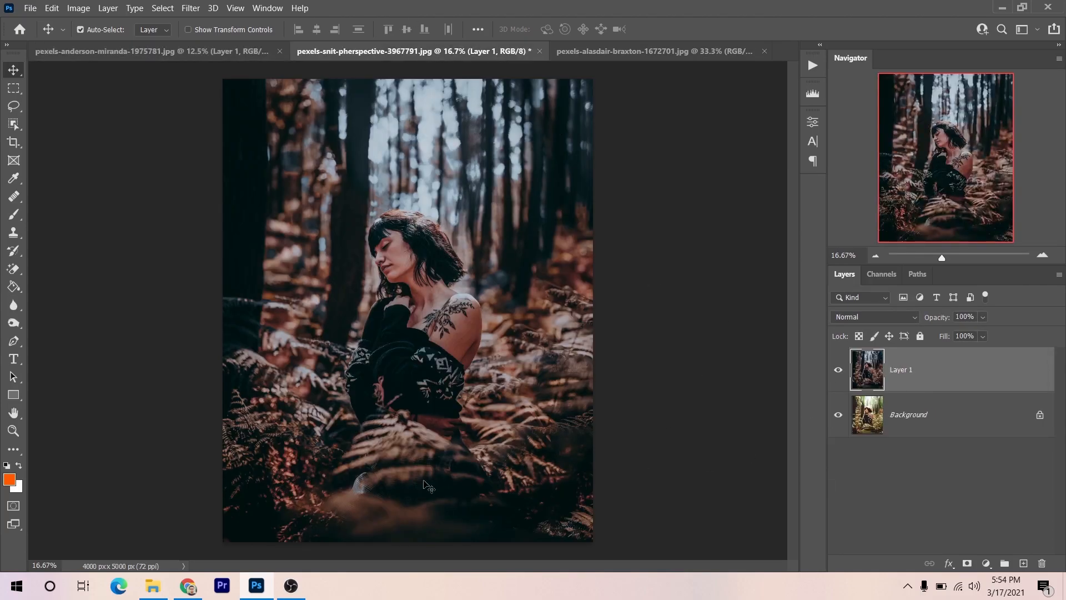
left_click(841, 372)
left_click(839, 371)
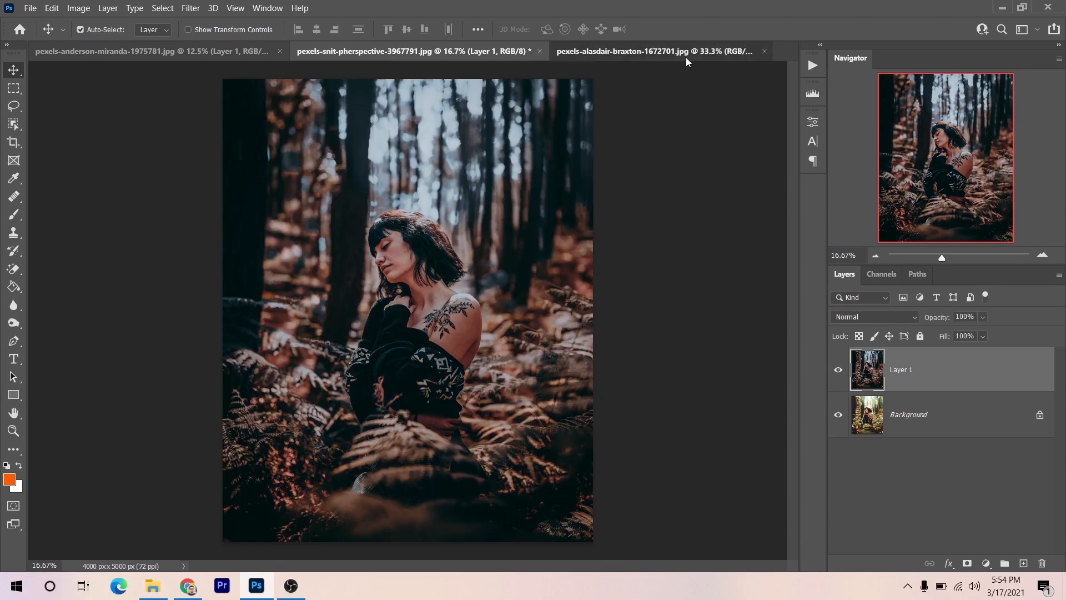
Step: In the green fern portrait document, duplicate the Background layer and reapply the last Camera Raw Filter to the copy
left_click(686, 51)
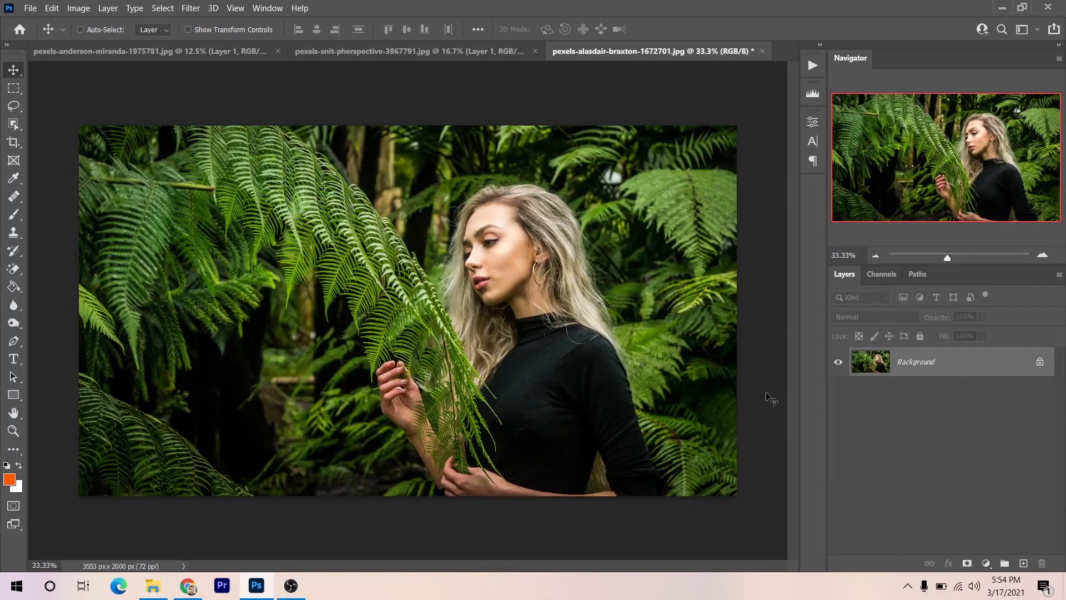
key("ctrl+j")
left_click(191, 7)
left_click(196, 22)
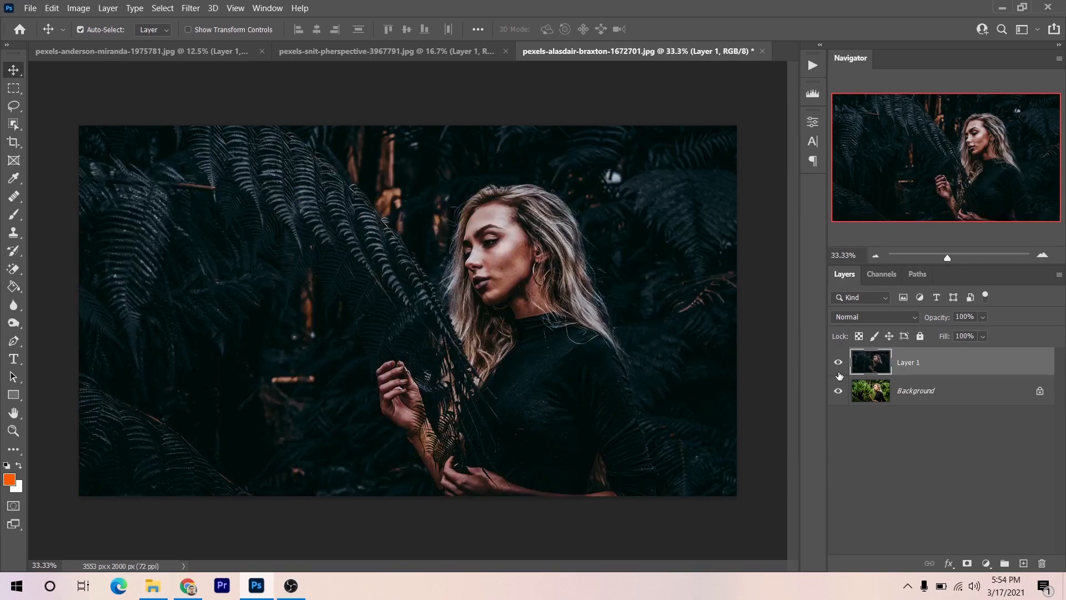
Step: Toggle the fern portrait's Layer 1 to compare before and after, and return to the portrait of the man in the hat
left_click(839, 362)
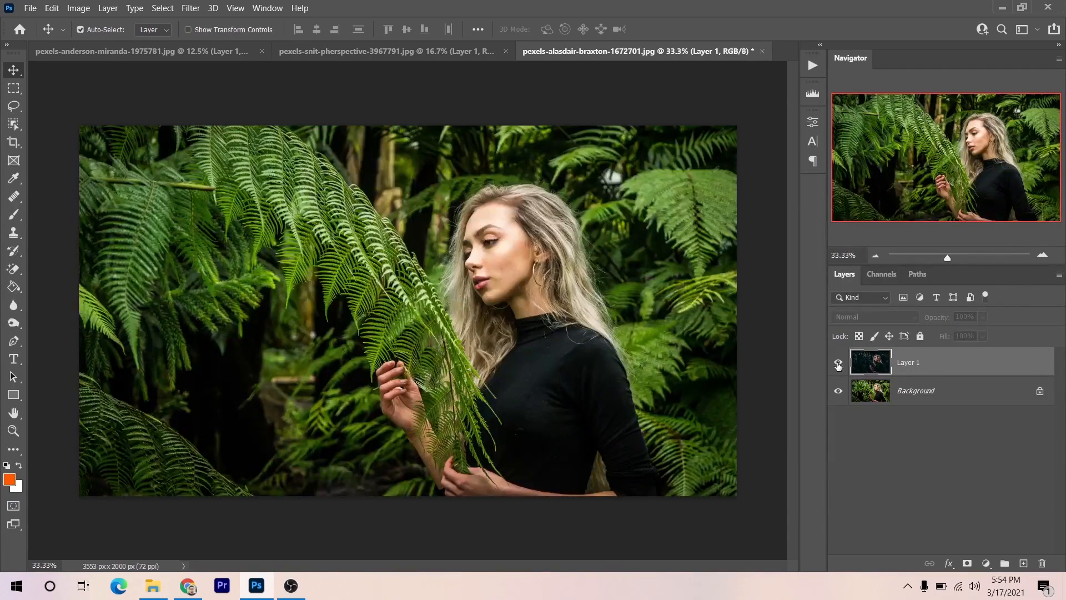
left_click(839, 362)
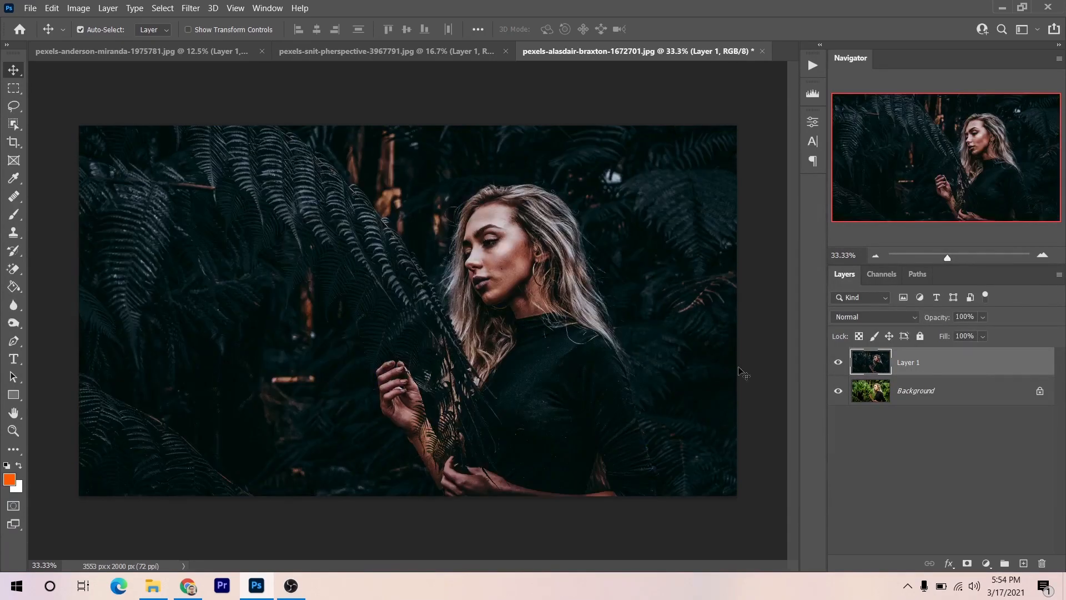
left_click(349, 57)
left_click(221, 52)
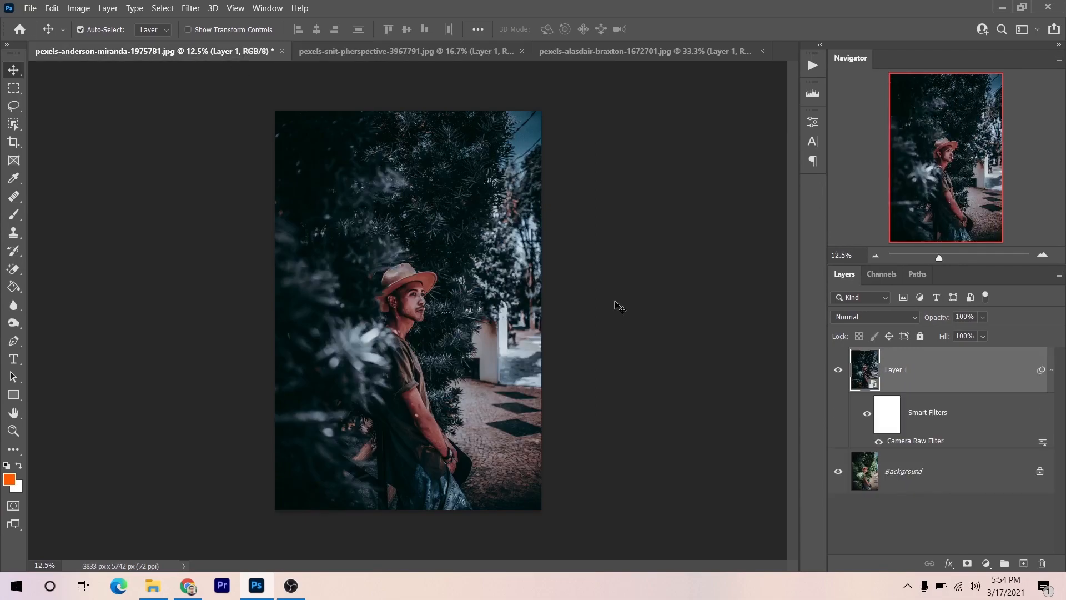